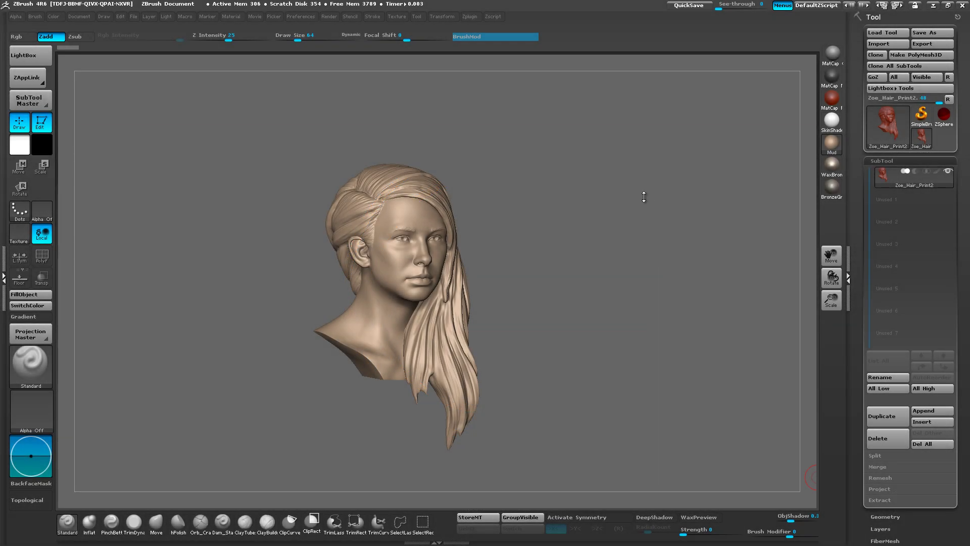
Step: Hide part of the bust so that only one vertical half of the mesh is left to view from inside
{"action": "left_click_drag", "start_coordinate": [640, 326], "coordinate": [655, 339]}
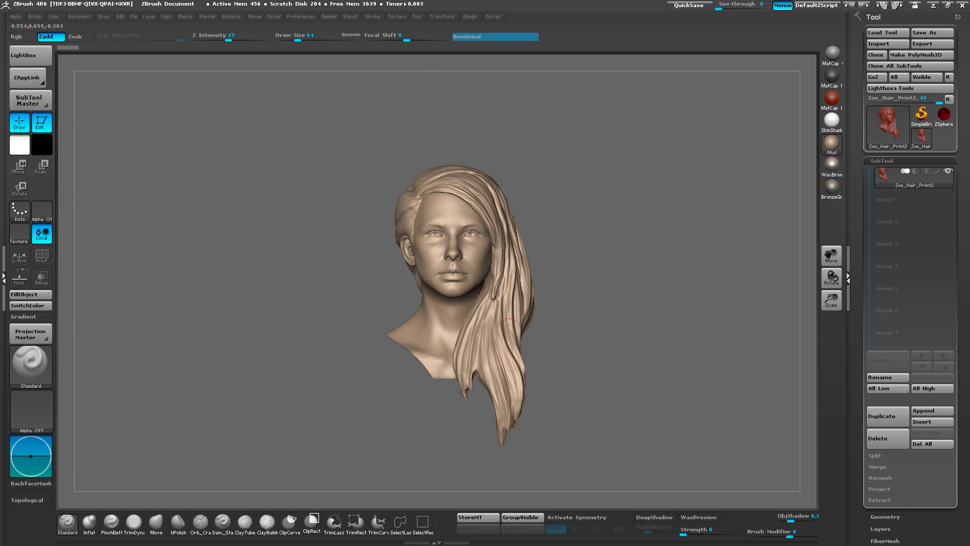
{"action": "left_click_drag", "start_coordinate": [614, 201], "coordinate": [607, 275]}
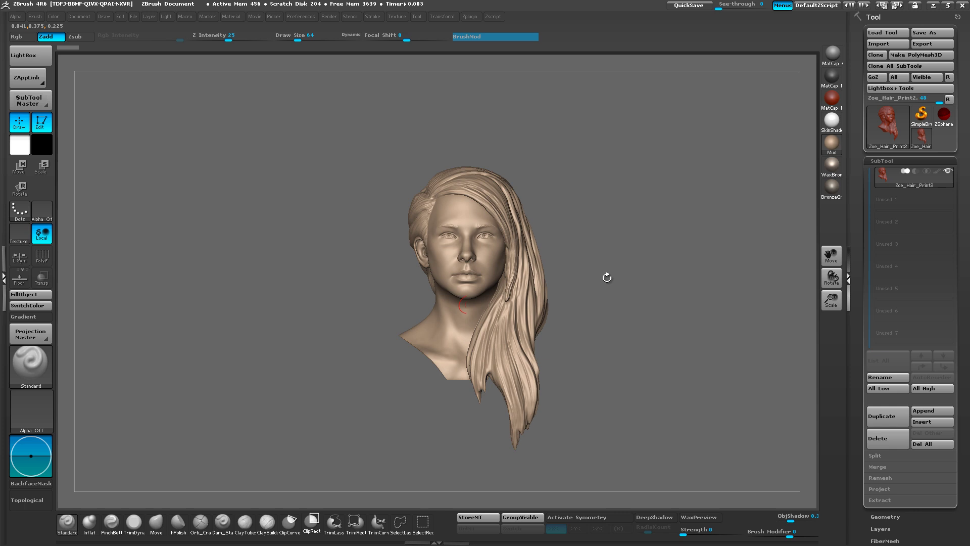
{"action": "left_click_drag", "start_coordinate": [662, 264], "coordinate": [629, 288]}
{"action": "mouse_move", "coordinate": [679, 325]}
{"action": "left_mouse_down"}
{"action": "mouse_move", "coordinate": [701, 330]}
{"action": "mouse_move", "coordinate": [626, 354]}
{"action": "mouse_move", "coordinate": [642, 379]}
{"action": "mouse_move", "coordinate": [661, 386]}
{"action": "mouse_move", "coordinate": [643, 356]}
{"action": "mouse_move", "coordinate": [708, 347]}
{"action": "mouse_move", "coordinate": [612, 364]}
{"action": "mouse_move", "coordinate": [666, 365]}
{"action": "mouse_move", "coordinate": [634, 386]}
{"action": "mouse_move", "coordinate": [696, 383]}
{"action": "mouse_move", "coordinate": [665, 389]}
{"action": "mouse_move", "coordinate": [687, 387]}
{"action": "left_mouse_up"}
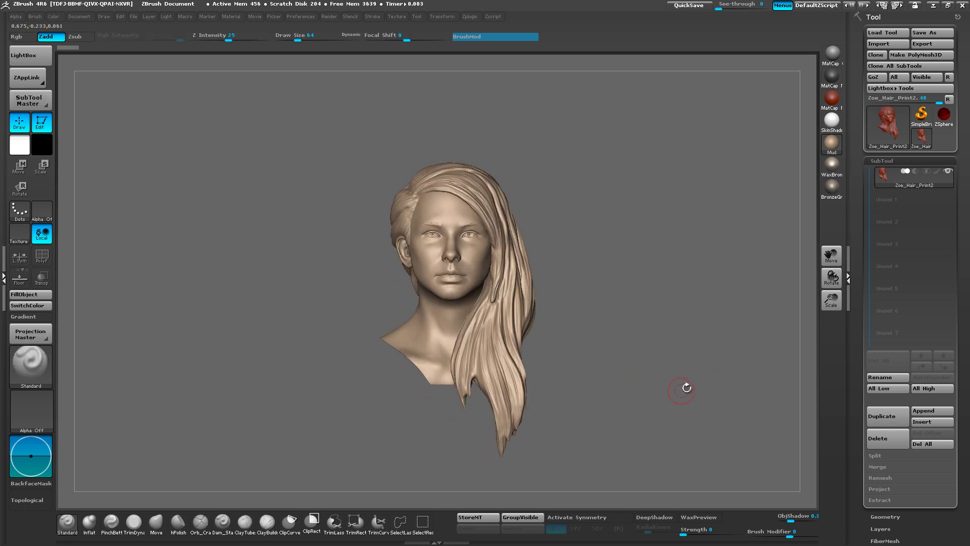
{"action": "mouse_move", "coordinate": [608, 127]}
{"action": "left_mouse_down", "text": "ctrl+shift"}
{"action": "mouse_move", "coordinate": [459, 508]}
{"action": "mouse_move", "coordinate": [449, 510]}
{"action": "left_mouse_up", "text": "ctrl+shift"}
{"action": "left_click_drag", "start_coordinate": [719, 362], "coordinate": [634, 349]}
Step: Turn on double-sided display to examine the inside of the cut bust, turn it off again and restore the whole mesh
{"action": "left_click_drag", "start_coordinate": [862, 437], "coordinate": [839, 336]}
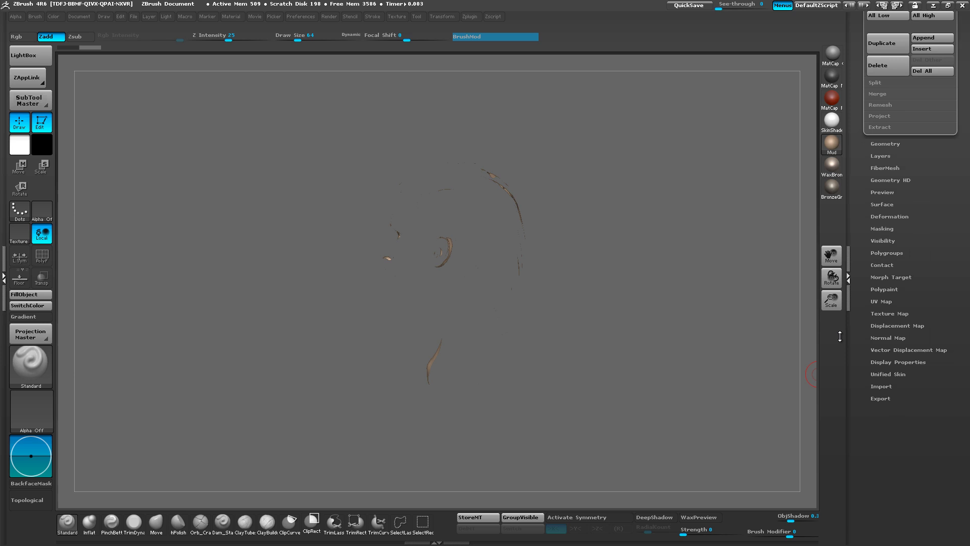
{"action": "left_click", "coordinate": [905, 362]}
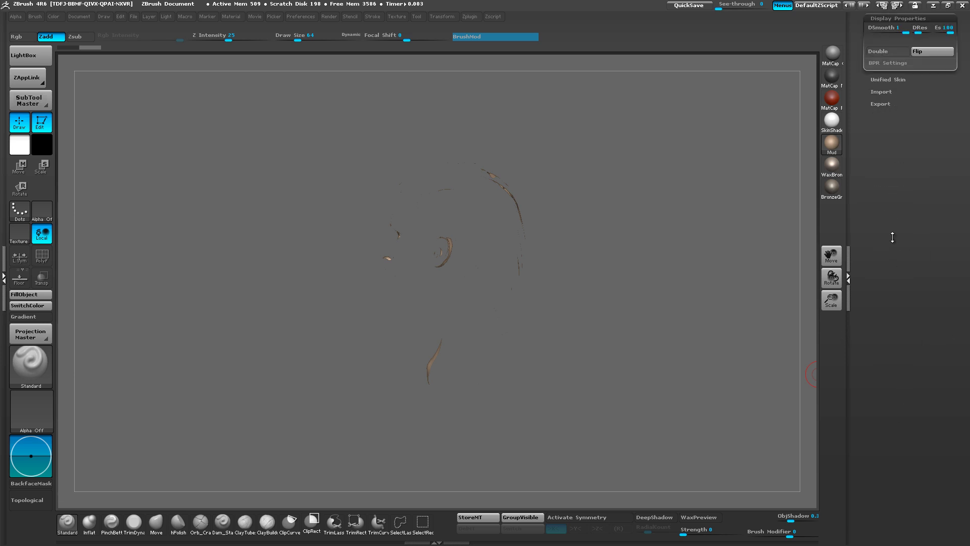
{"action": "left_click", "coordinate": [897, 427]}
{"action": "left_click_drag", "start_coordinate": [586, 378], "coordinate": [612, 380]}
{"action": "left_click_drag", "start_coordinate": [617, 341], "coordinate": [415, 334]}
{"action": "left_click", "coordinate": [904, 425]}
{"action": "left_click_drag", "start_coordinate": [680, 369], "coordinate": [621, 366]}
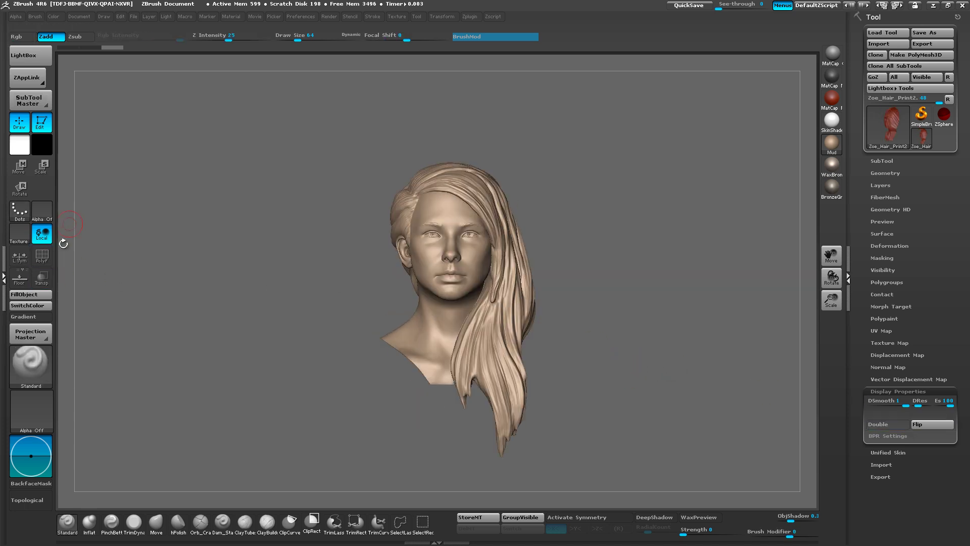
Step: Inspect the bust's polygroups with the polyframe shown, and merge the whole mesh into a single polygroup
{"action": "left_click", "coordinate": [42, 256]}
{"action": "left_click_drag", "start_coordinate": [683, 345], "coordinate": [721, 430]}
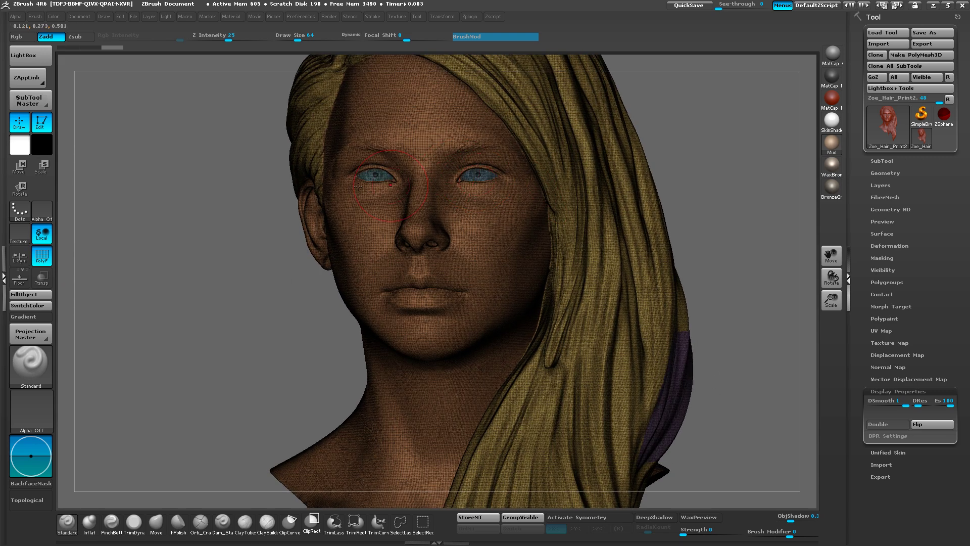
{"action": "right_click_drag", "start_coordinate": [490, 335], "coordinate": [527, 229], "text": "alt"}
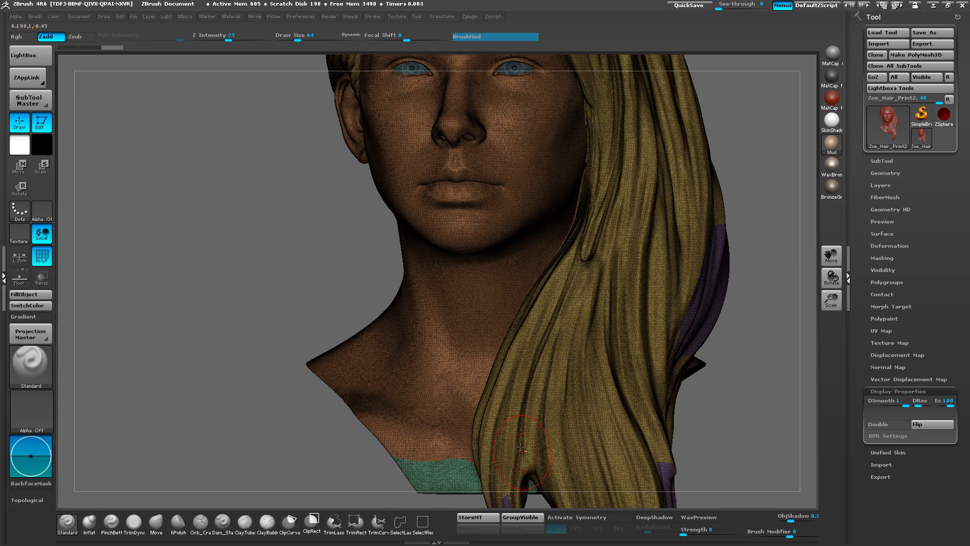
{"action": "right_click_drag", "start_coordinate": [521, 448], "coordinate": [316, 427]}
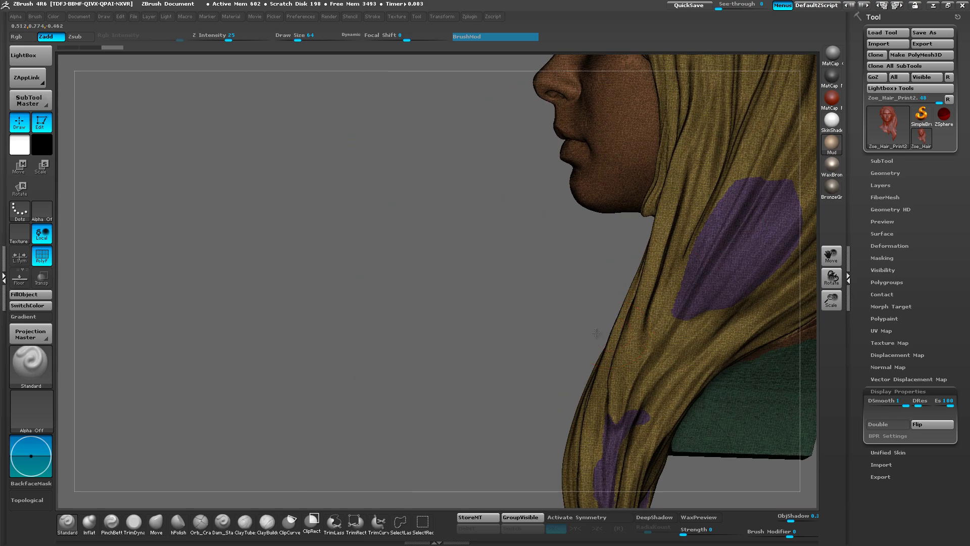
{"action": "left_click_drag", "start_coordinate": [597, 333], "coordinate": [389, 336], "text": "alt"}
{"action": "left_click_drag", "start_coordinate": [758, 352], "coordinate": [692, 309]}
{"action": "key", "text": "ctrl+w"}
{"action": "left_click", "coordinate": [42, 256]}
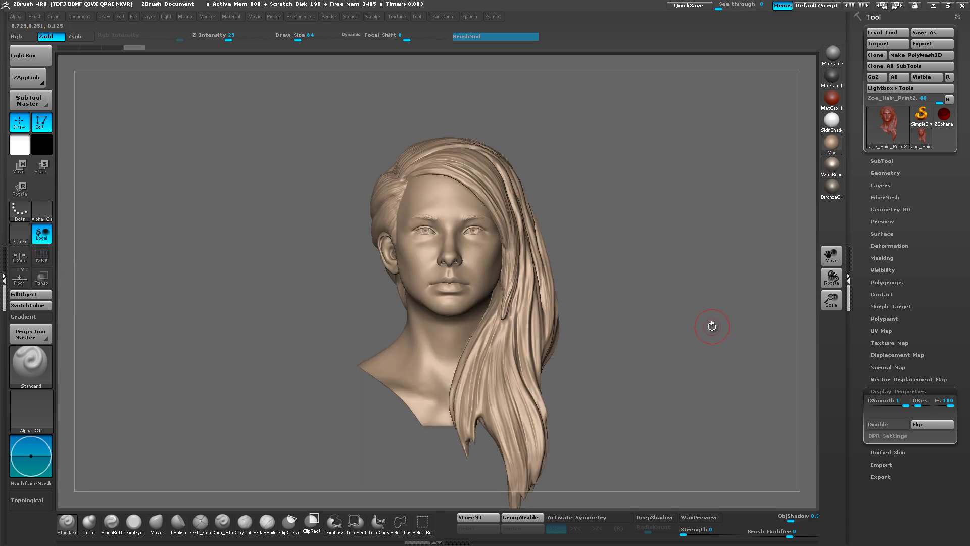
Step: Choose the InsertCylinder brush for adding a cylinder to the flat underside of the bust
{"action": "left_click_drag", "start_coordinate": [663, 336], "coordinate": [693, 314]}
{"action": "right_click_drag", "start_coordinate": [560, 325], "coordinate": [586, 360]}
{"action": "left_click_drag", "start_coordinate": [587, 360], "coordinate": [589, 356]}
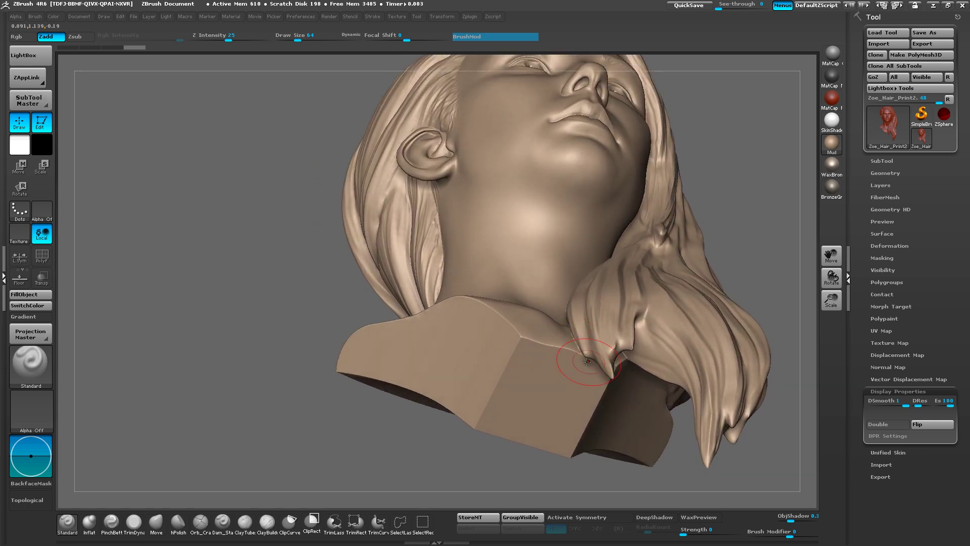
{"action": "key", "text": "b"}
{"action": "key", "text": "i"}
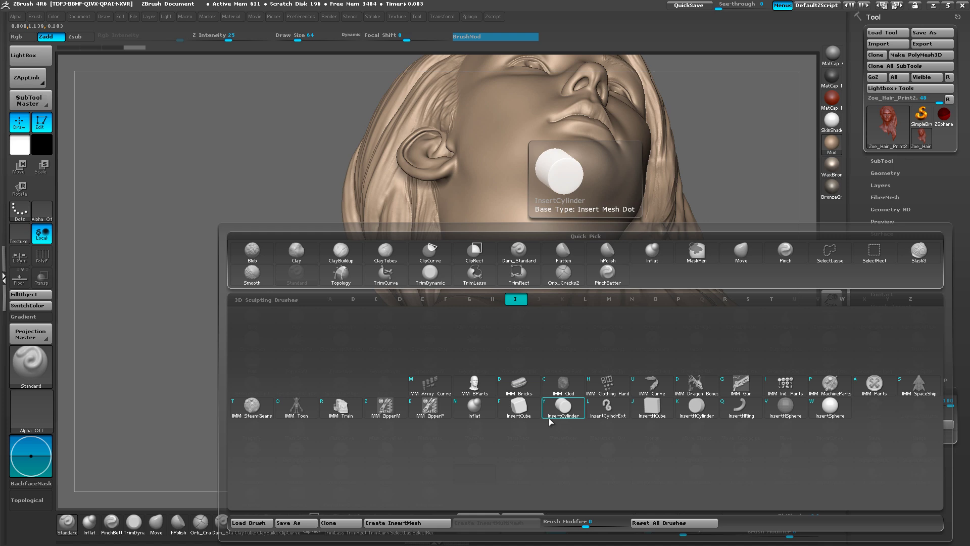
{"action": "left_click", "coordinate": [569, 417]}
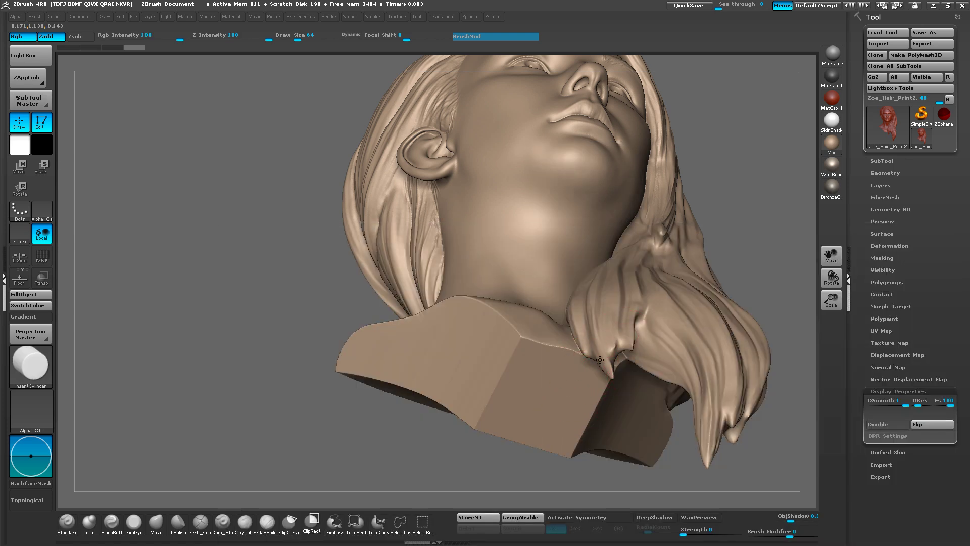
Step: Try inserting a cylinder on the flat face beneath the neck, and undo the insertion
{"action": "right_click_drag", "start_coordinate": [597, 347], "coordinate": [593, 286]}
{"action": "left_click_drag", "start_coordinate": [538, 329], "coordinate": [555, 359]}
{"action": "right_click_drag", "start_coordinate": [645, 304], "coordinate": [677, 372]}
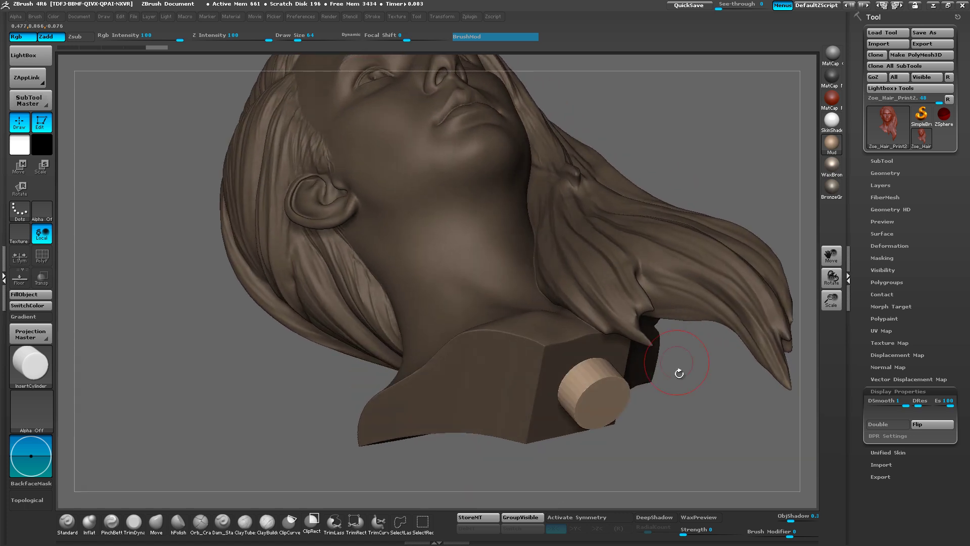
{"action": "right_click_drag", "start_coordinate": [702, 406], "coordinate": [696, 395]}
{"action": "left_click_drag", "start_coordinate": [696, 394], "coordinate": [704, 265]}
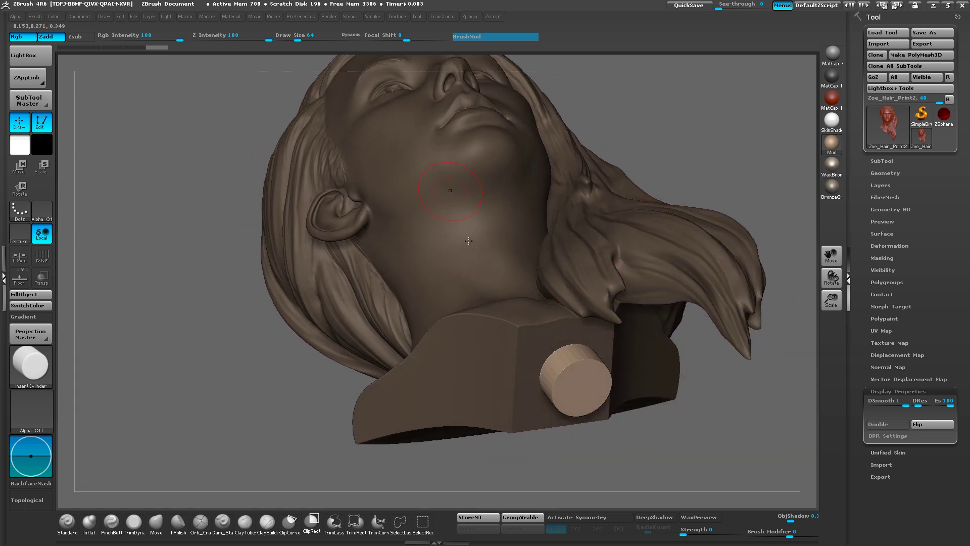
{"action": "key", "text": "ctrl"}
{"action": "key", "text": "ctrl+z"}
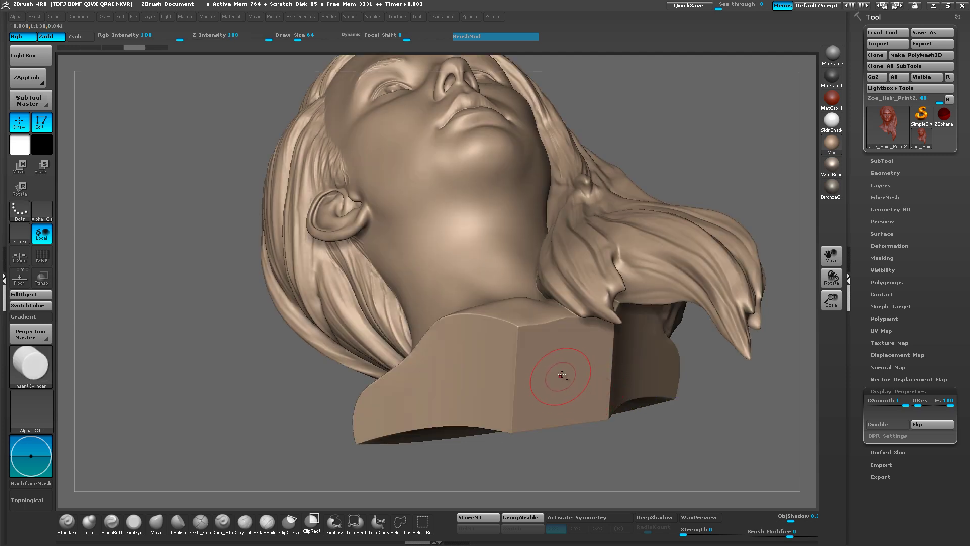
Step: Try a larger cylinder on the flat face, varying its thickness and depth, and undo the insertion
{"action": "left_click_drag", "start_coordinate": [562, 373], "coordinate": [567, 402]}
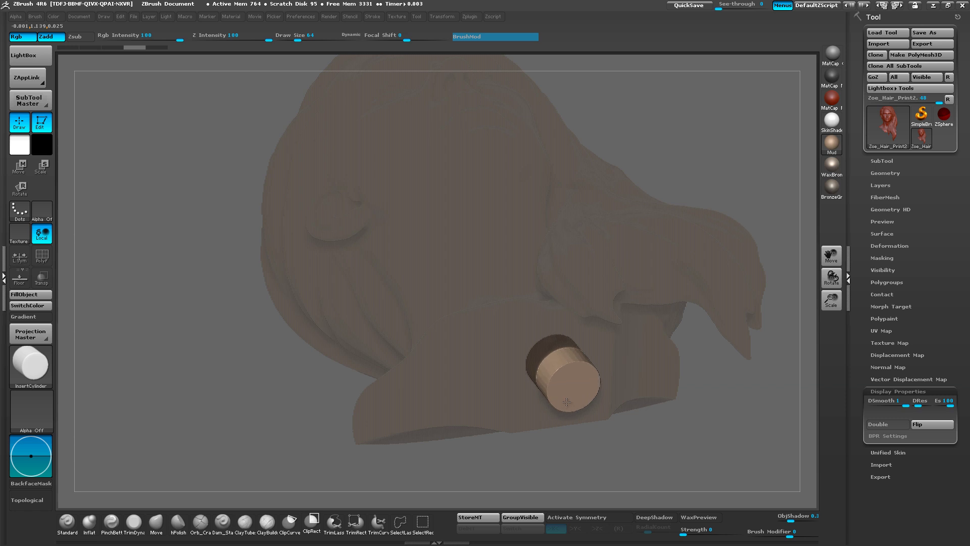
{"action": "left_click_drag", "start_coordinate": [566, 402], "coordinate": [562, 399]}
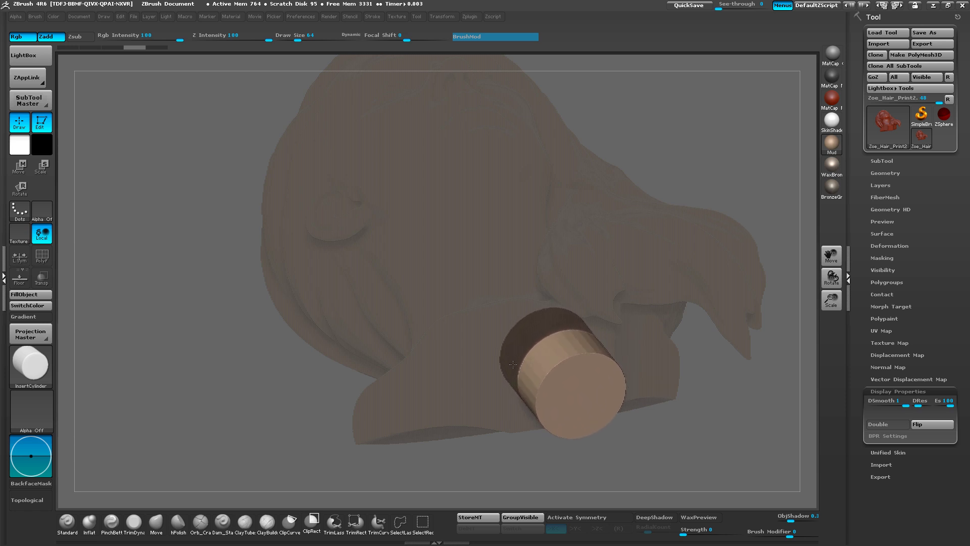
{"action": "left_click_drag", "start_coordinate": [513, 365], "coordinate": [520, 388]}
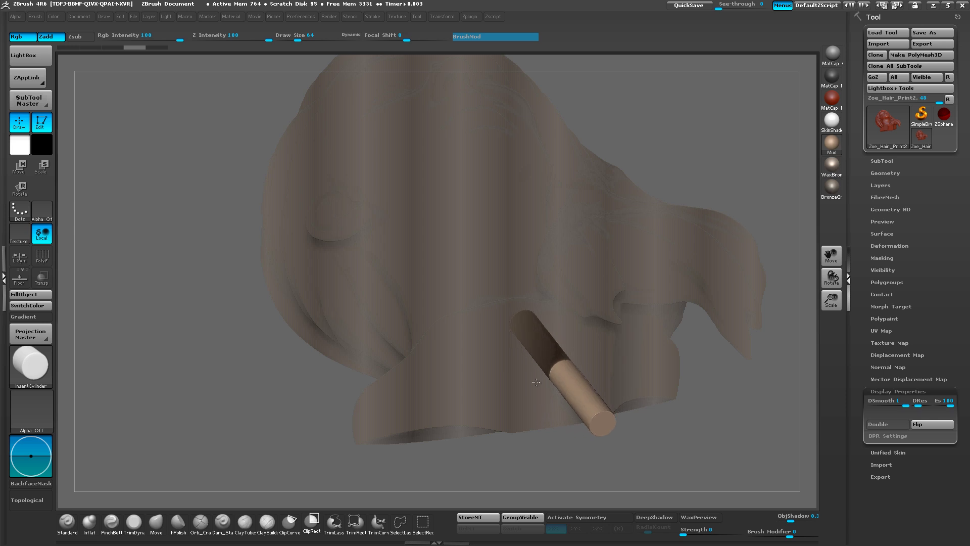
{"action": "left_click_drag", "start_coordinate": [524, 347], "coordinate": [520, 343]}
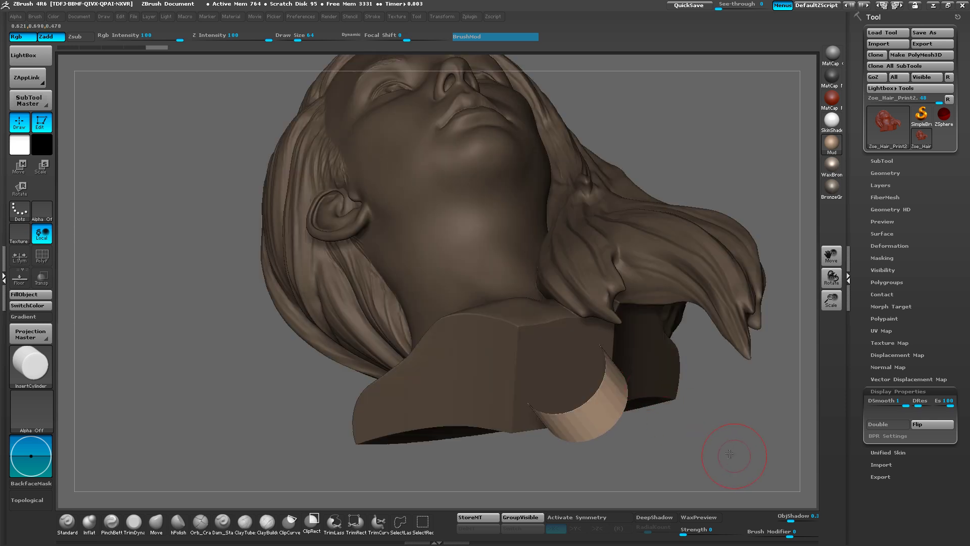
{"action": "left_click_drag", "start_coordinate": [737, 457], "coordinate": [695, 443]}
{"action": "left_click_drag", "start_coordinate": [622, 387], "coordinate": [577, 378]}
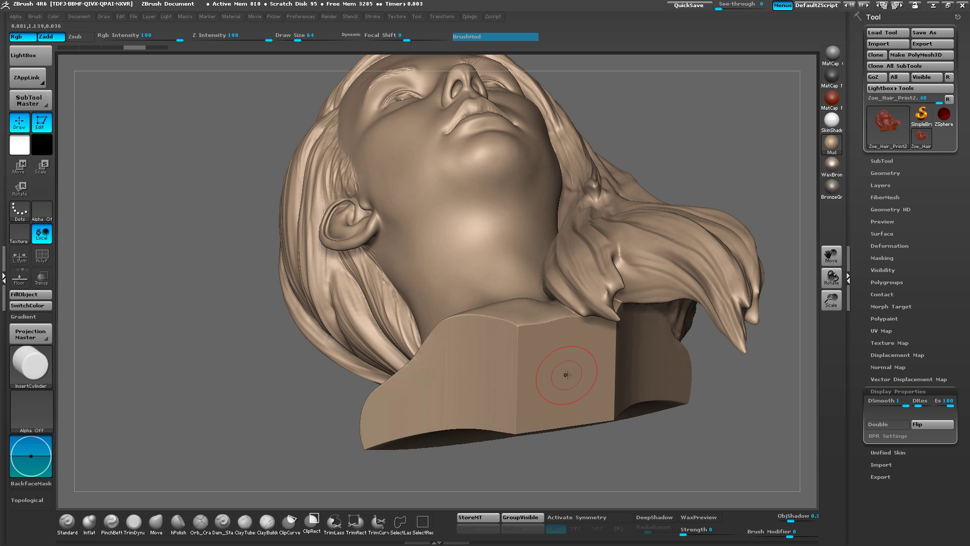
{"action": "key", "text": "ctrl+z"}
{"action": "key", "text": "ctrl+z"}
Step: Insert a small cylinder, partly sunk into the bust, in the middle of the flat face beneath the neck
{"action": "left_click_drag", "start_coordinate": [565, 377], "coordinate": [561, 380]}
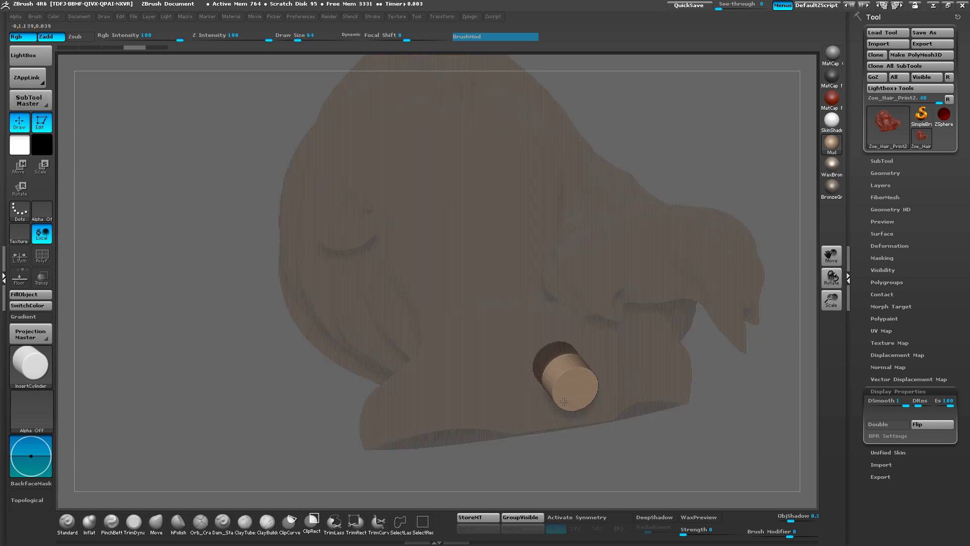
{"action": "left_click_drag", "start_coordinate": [567, 402], "coordinate": [588, 411]}
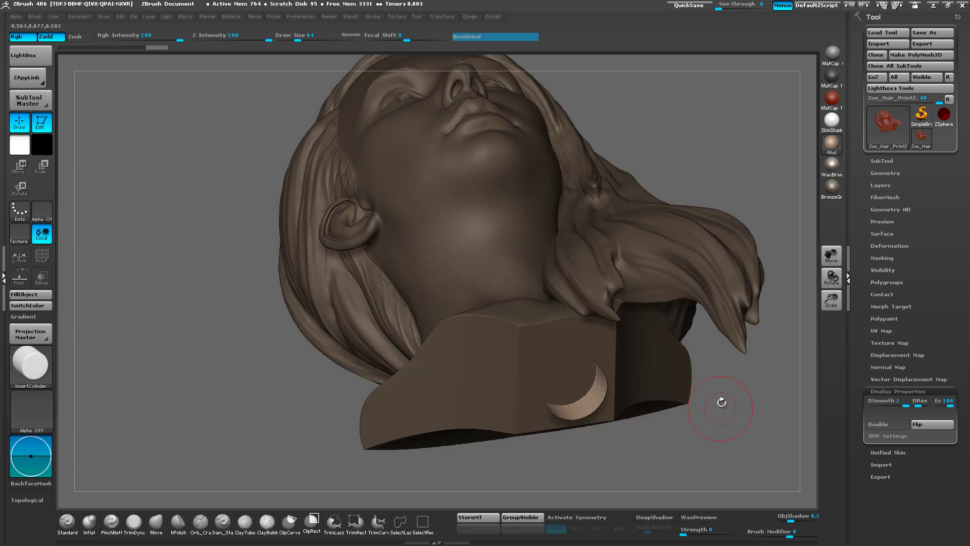
{"action": "left_click_drag", "start_coordinate": [723, 403], "coordinate": [682, 444]}
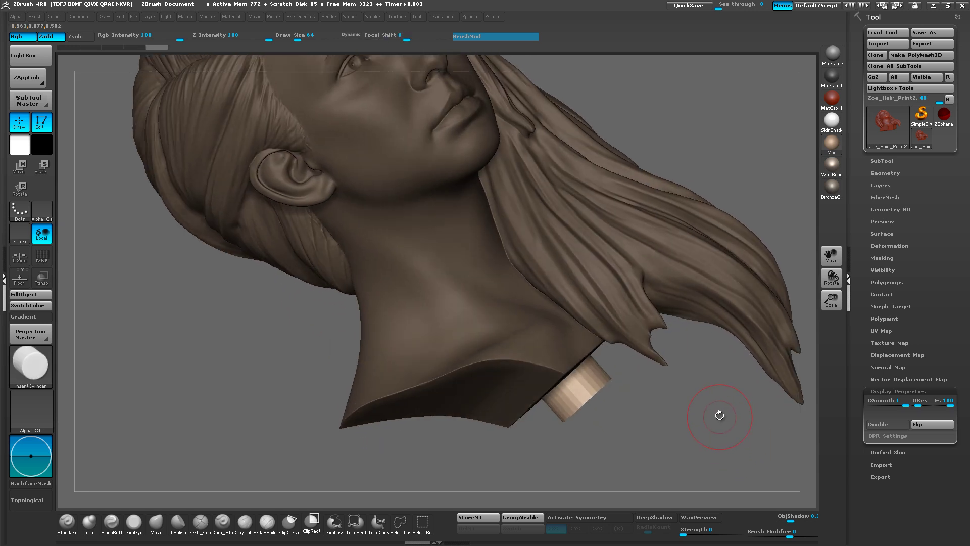
{"action": "left_click_drag", "start_coordinate": [733, 424], "coordinate": [725, 434], "text": "shift"}
{"action": "left_click_drag", "start_coordinate": [490, 465], "coordinate": [576, 384]}
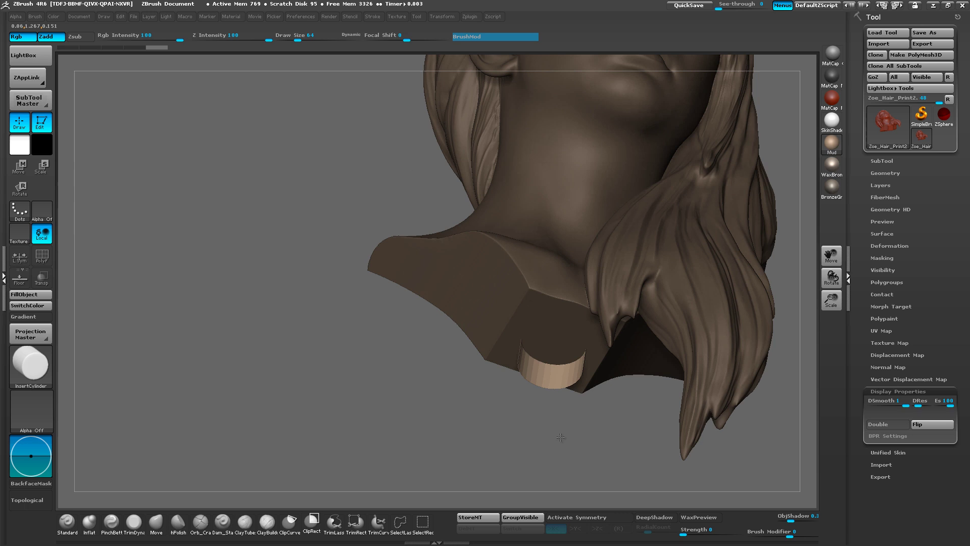
{"action": "left_click_drag", "start_coordinate": [556, 438], "coordinate": [600, 336]}
Step: Activate Transpose Move for the cylinder and examine its wireframe and polygroup from several angles
{"action": "key", "text": "w"}
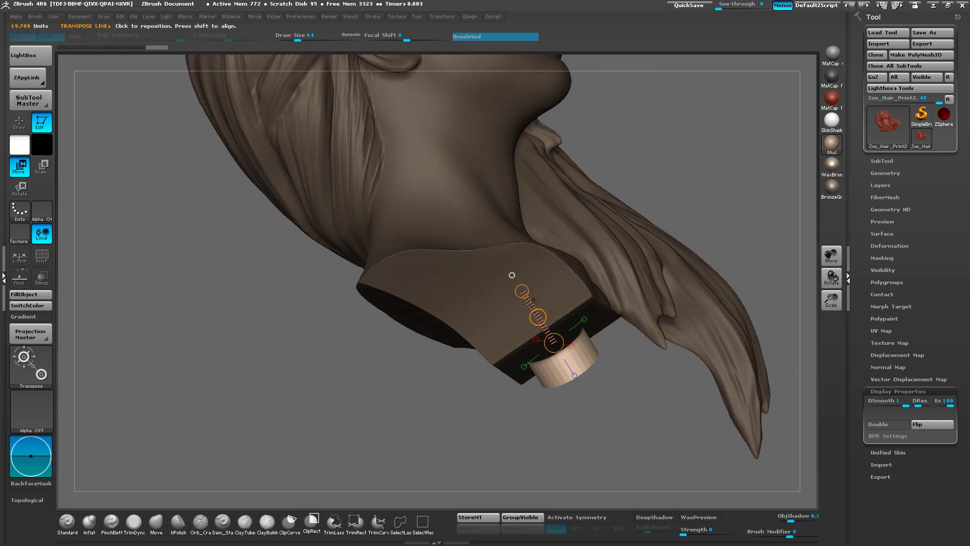
{"action": "left_click_drag", "start_coordinate": [634, 407], "coordinate": [598, 390]}
{"action": "left_click_drag", "start_coordinate": [547, 310], "coordinate": [585, 300]}
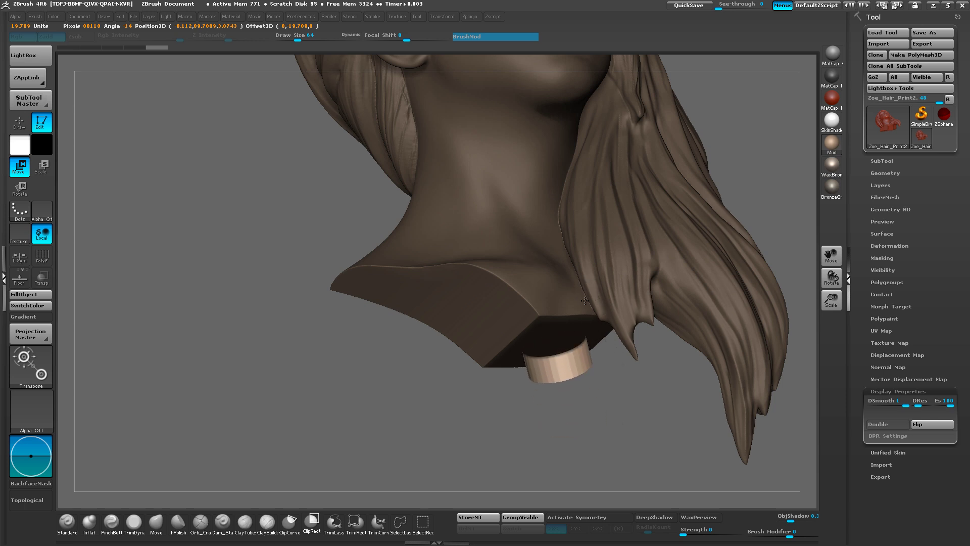
{"action": "left_click_drag", "start_coordinate": [650, 442], "coordinate": [597, 394]}
{"action": "left_click_drag", "start_coordinate": [677, 443], "coordinate": [552, 368]}
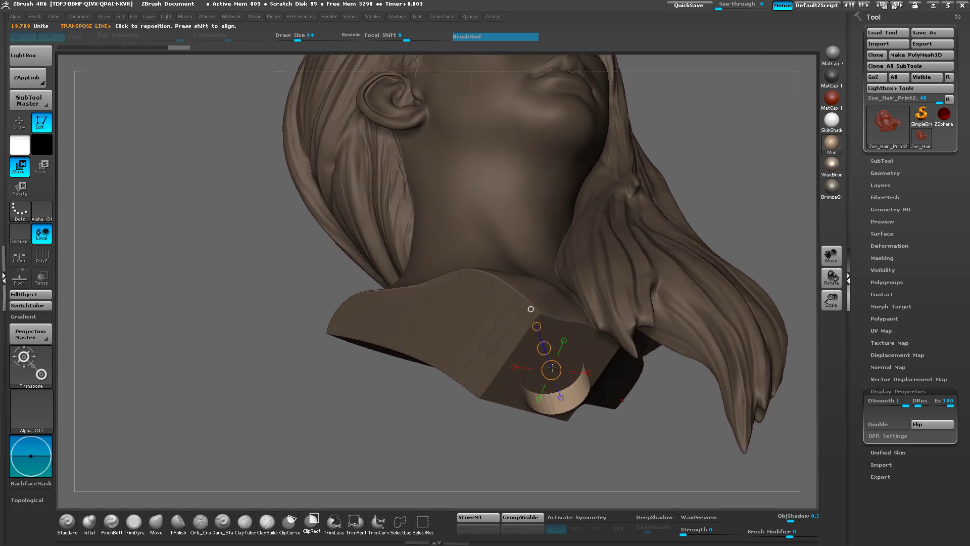
{"action": "left_click", "coordinate": [42, 257]}
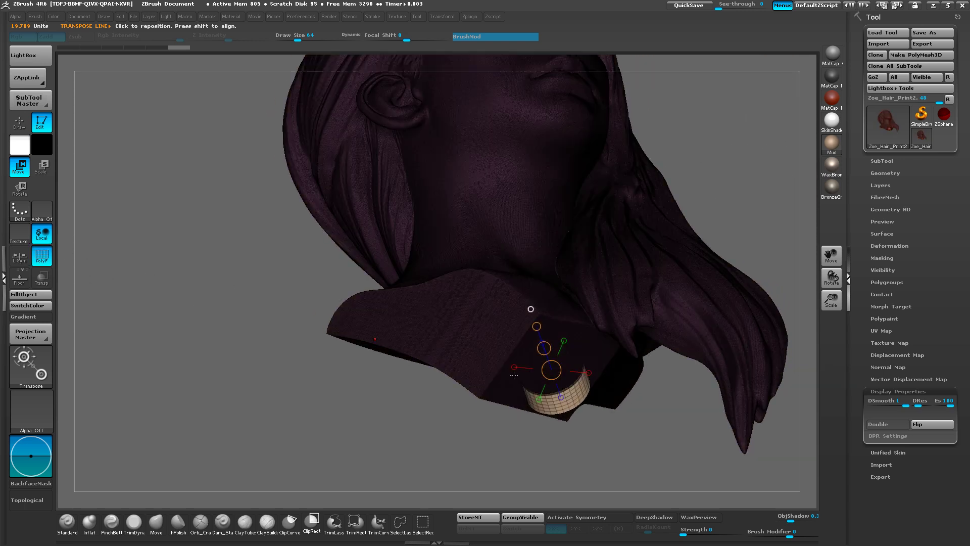
{"action": "left_click_drag", "start_coordinate": [686, 455], "coordinate": [522, 350]}
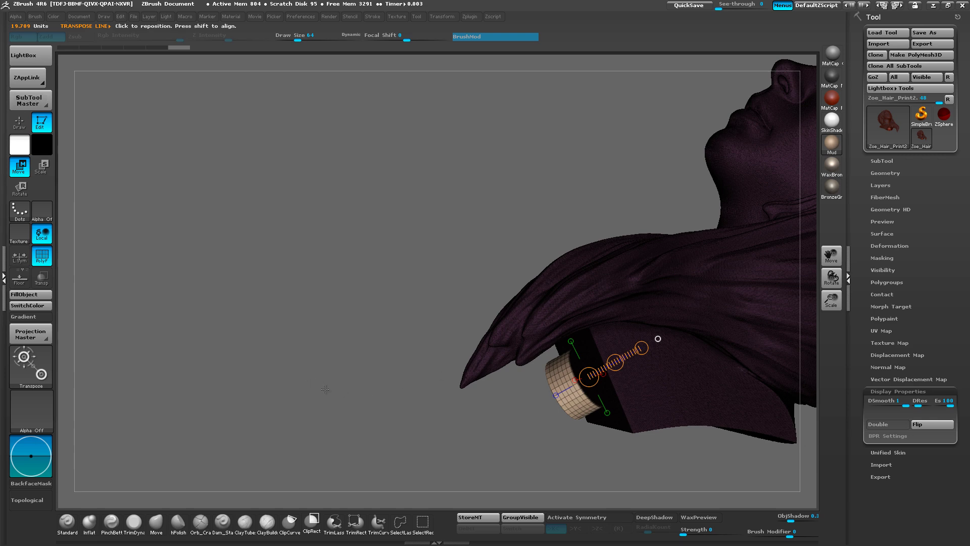
{"action": "left_click_drag", "start_coordinate": [325, 389], "coordinate": [182, 333]}
{"action": "left_click", "coordinate": [42, 256]}
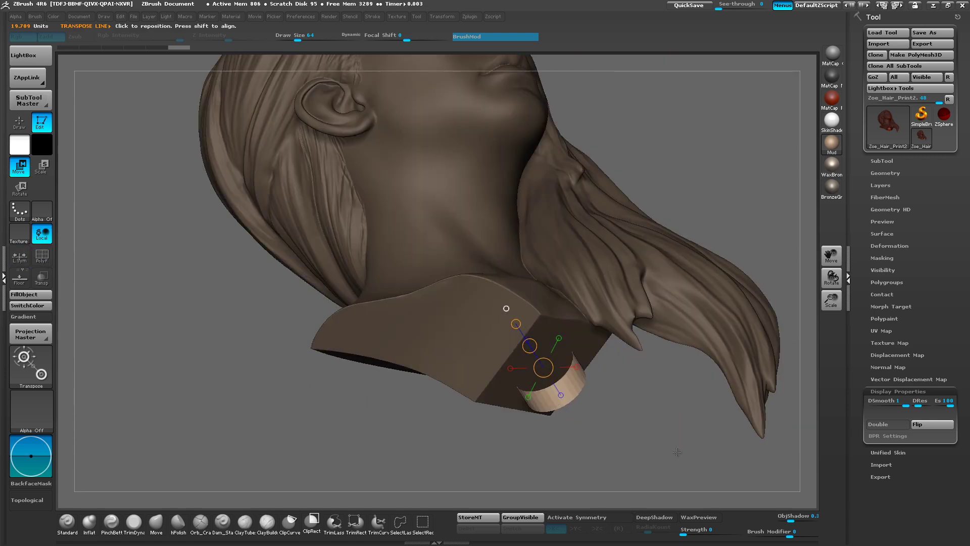
Step: Move the cylinder outward along its axis so it protrudes further from the flat base face
{"action": "left_click_drag", "start_coordinate": [677, 452], "coordinate": [576, 399]}
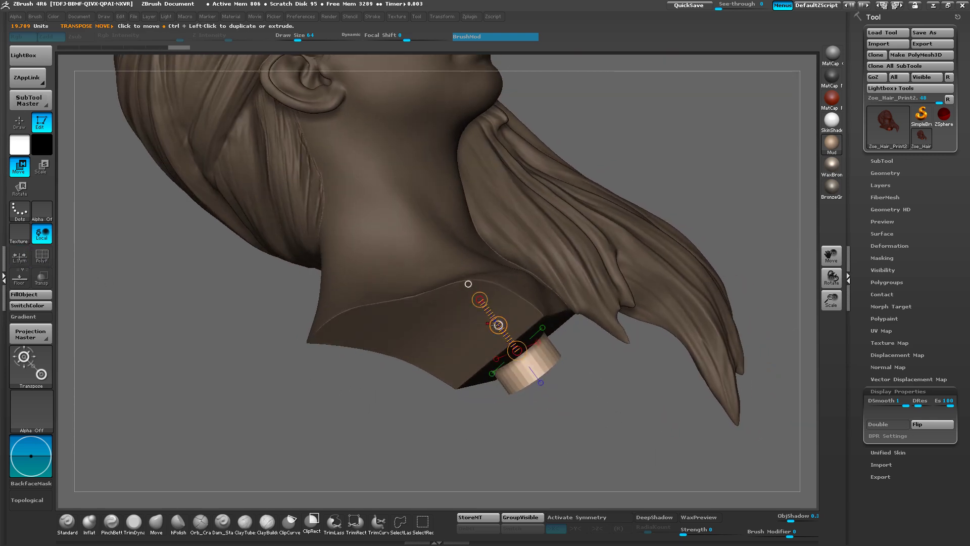
{"action": "left_click_drag", "start_coordinate": [498, 325], "coordinate": [514, 337]}
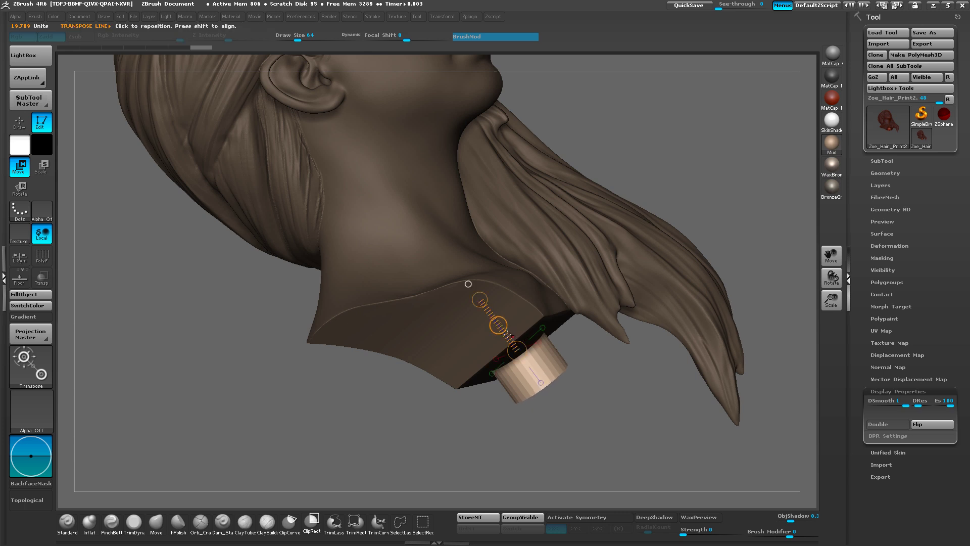
Step: Try scaling the inserted cylinder with Transpose Scale, undo that change and return to Transpose Move
{"action": "key", "text": "e"}
{"action": "left_click_drag", "start_coordinate": [499, 326], "coordinate": [499, 323]}
{"action": "left_click_drag", "start_coordinate": [653, 425], "coordinate": [525, 320]}
{"action": "key", "text": "w"}
{"action": "key", "text": "ctrl+z"}
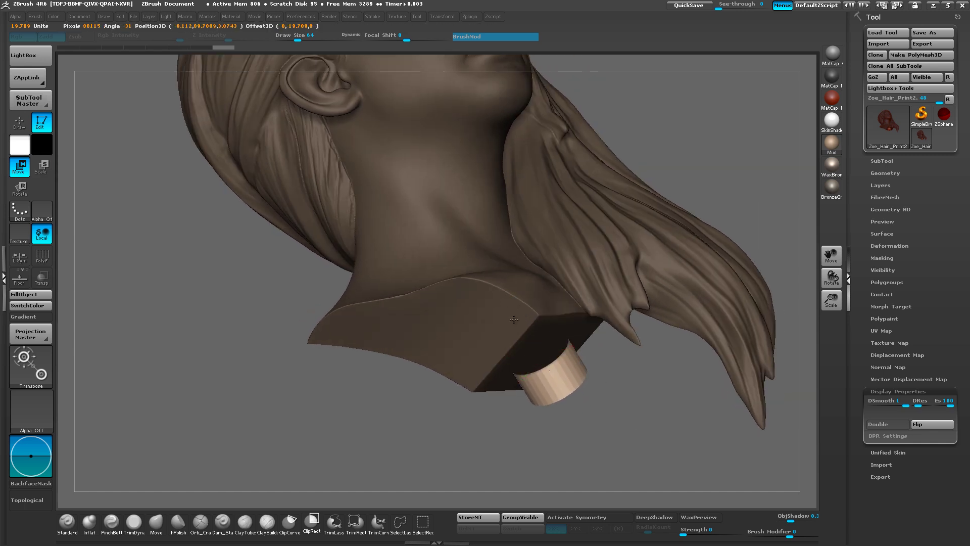
Step: Show the bust with transparency and move the cylinder slightly further out of the flat base along its axis
{"action": "left_click", "coordinate": [42, 277]}
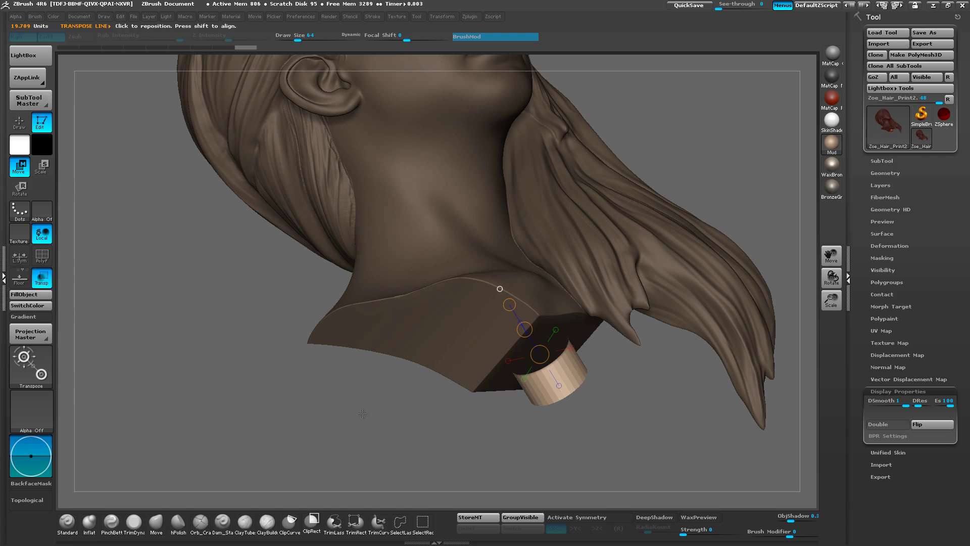
{"action": "left_click_drag", "start_coordinate": [404, 412], "coordinate": [536, 404]}
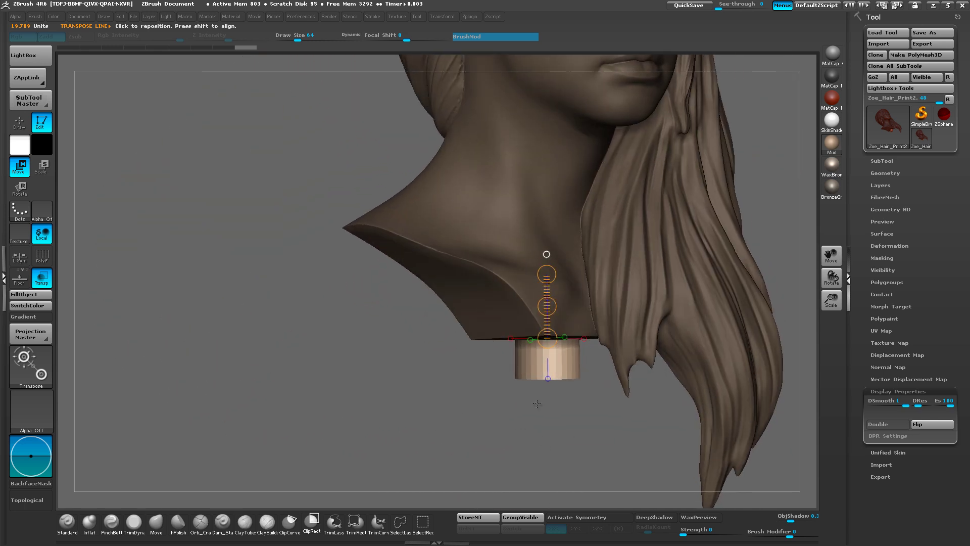
{"action": "left_click_drag", "start_coordinate": [548, 307], "coordinate": [548, 315]}
{"action": "left_click_drag", "start_coordinate": [480, 399], "coordinate": [453, 403], "text": "shift"}
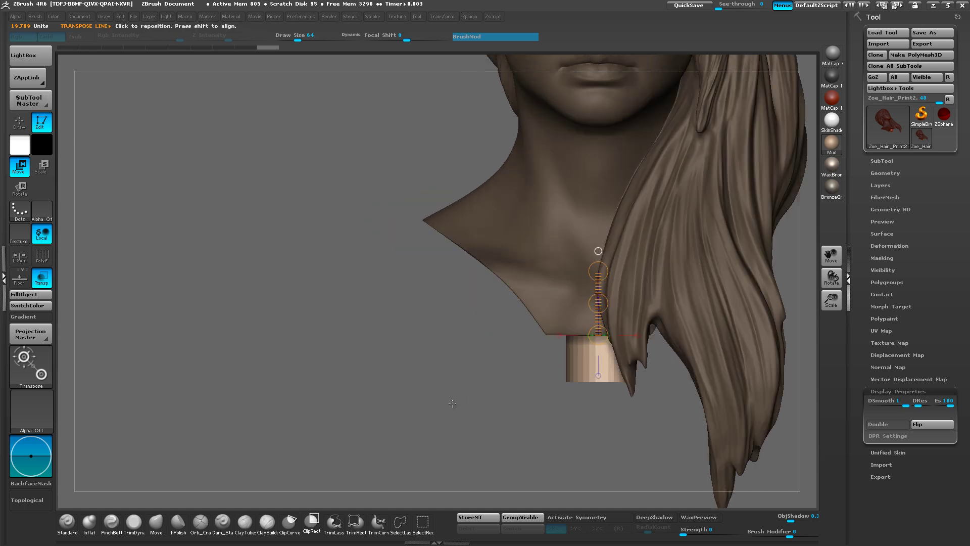
{"action": "left_click_drag", "start_coordinate": [412, 356], "coordinate": [407, 372], "text": "alt"}
Step: Turn off transparency and return to Draw mode
{"action": "left_click", "coordinate": [47, 284]}
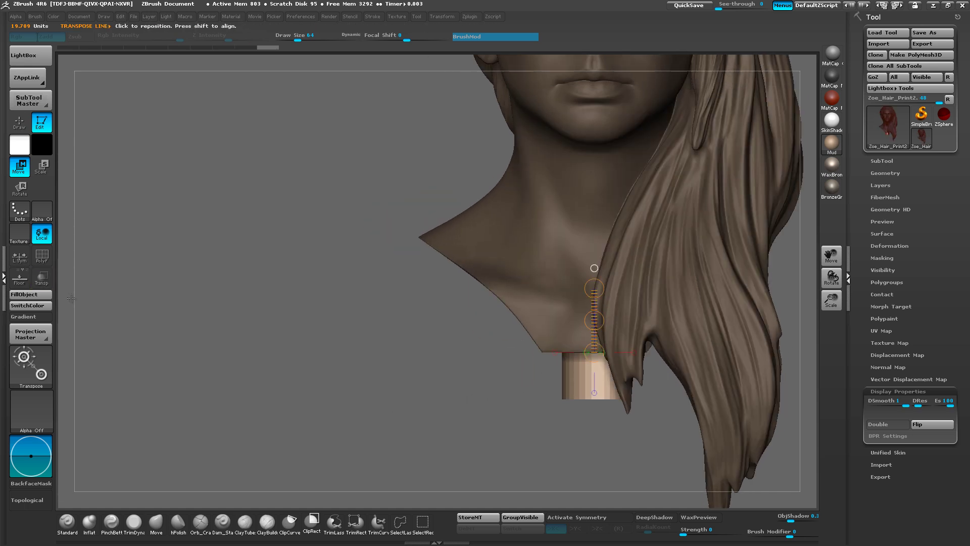
{"action": "left_click_drag", "start_coordinate": [449, 404], "coordinate": [516, 404]}
{"action": "left_click_drag", "start_coordinate": [418, 425], "coordinate": [379, 427], "text": "alt"}
{"action": "key", "text": "q"}
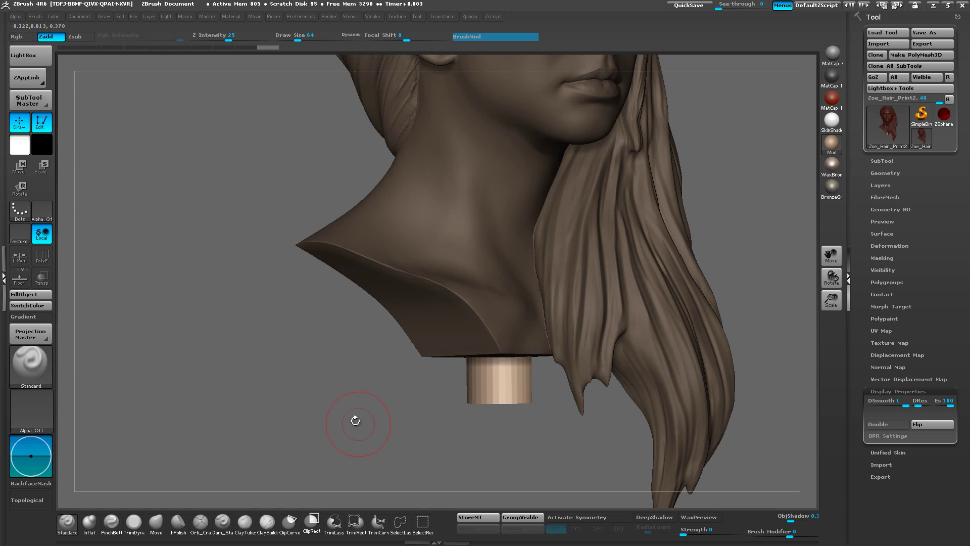
Step: Open the DynaMesh settings for the geometry and clear the mask from the bust
{"action": "left_click", "coordinate": [885, 173]}
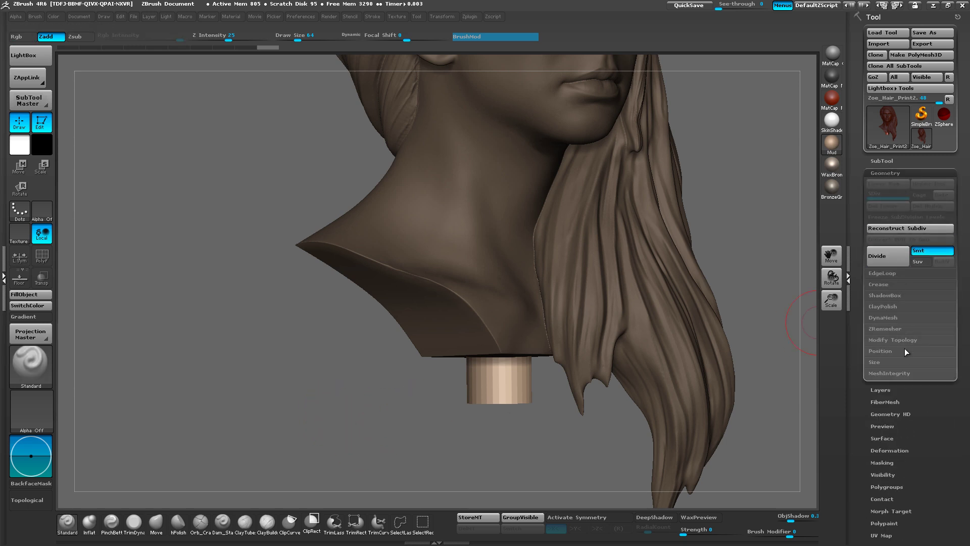
{"action": "left_click", "coordinate": [890, 319]}
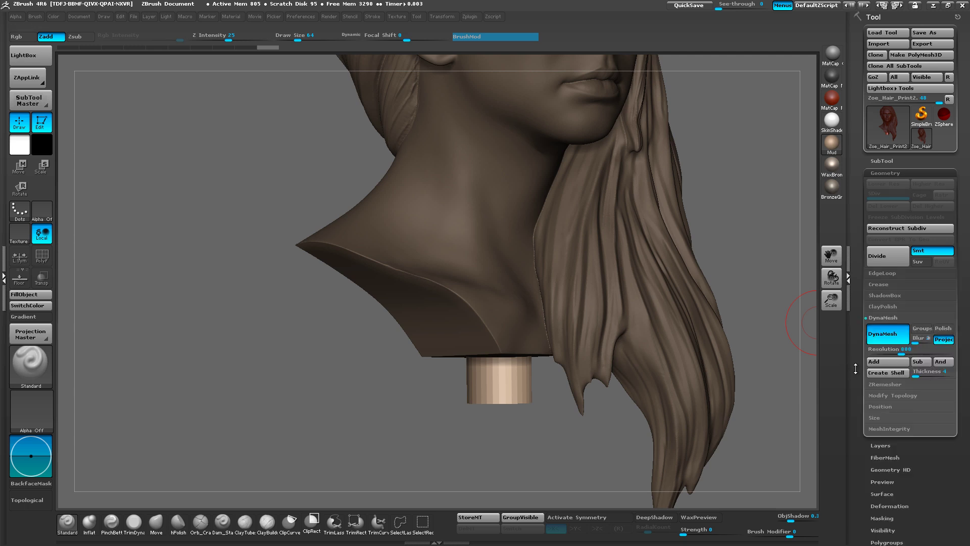
{"action": "left_click_drag", "start_coordinate": [855, 368], "coordinate": [855, 360]}
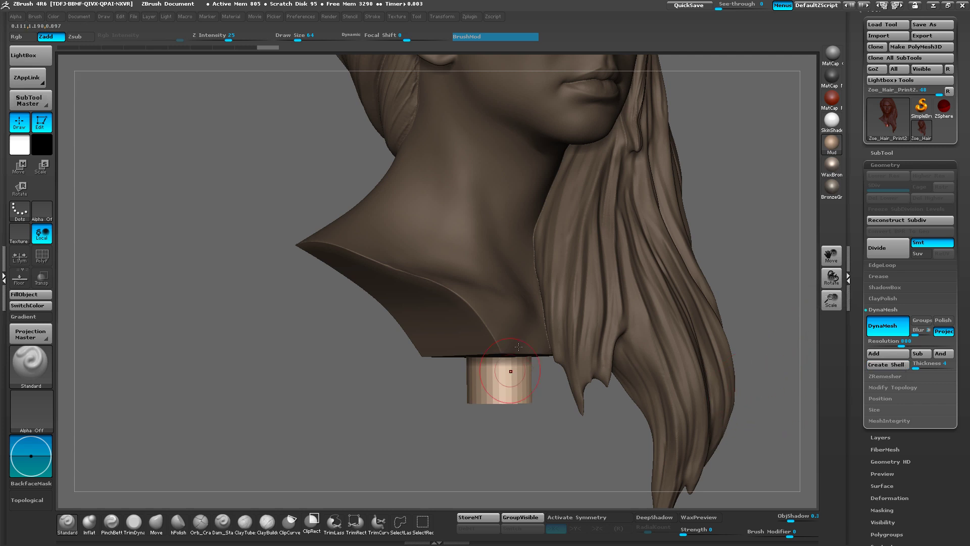
{"action": "left_click_drag", "start_coordinate": [576, 437], "coordinate": [593, 323]}
{"action": "key", "text": "ctrl"}
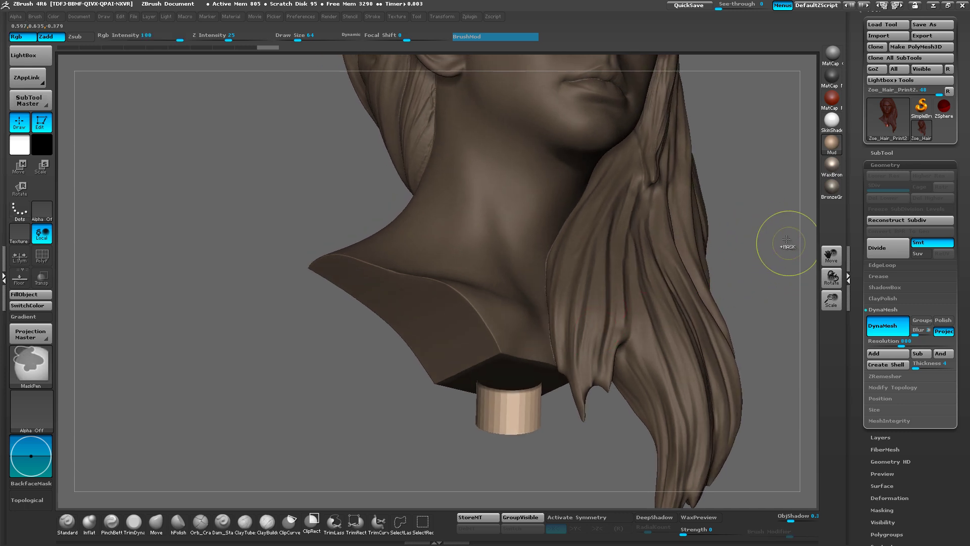
{"action": "left_click_drag", "start_coordinate": [216, 238], "coordinate": [185, 261], "text": "ctrl"}
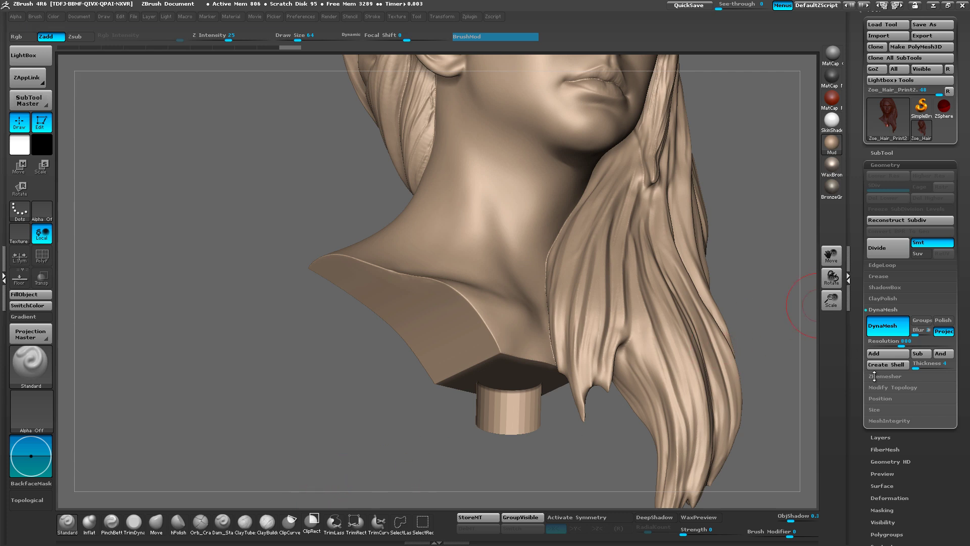
Step: Set the DynaMesh resolution to 600 and the shell thickness to 25
{"action": "left_click", "coordinate": [902, 342]}
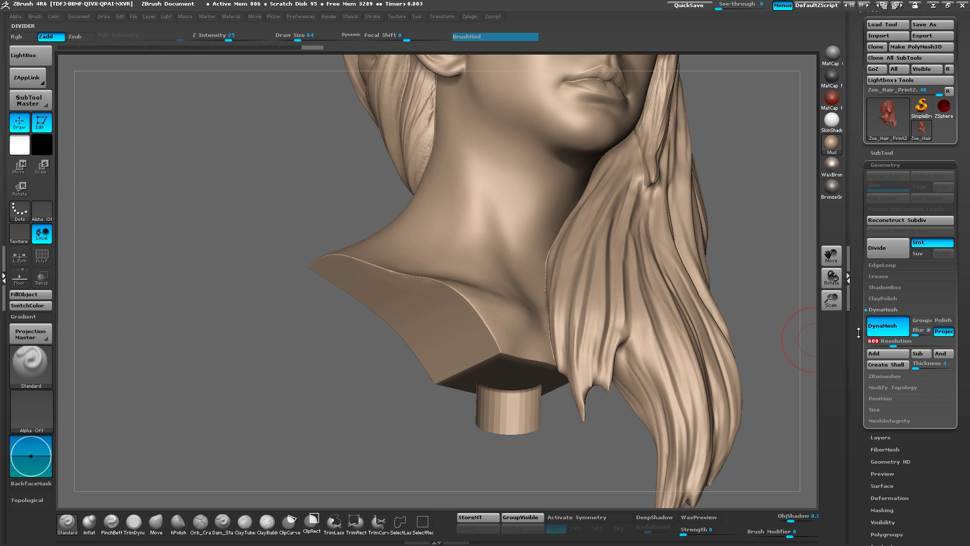
{"action": "left_click", "coordinate": [920, 367]}
{"action": "left_click", "coordinate": [928, 375]}
{"action": "type", "text": "25"}
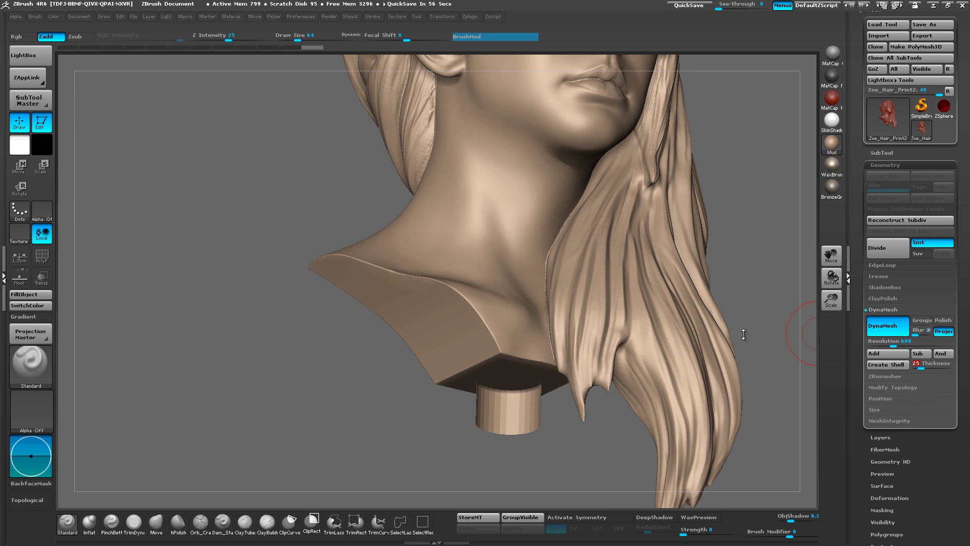
Step: Hollow the bust with Create Shell, using the protruding cylinder as the opening in the base
{"action": "left_click_drag", "start_coordinate": [747, 297], "coordinate": [740, 270]}
{"action": "left_click_drag", "start_coordinate": [686, 278], "coordinate": [629, 282]}
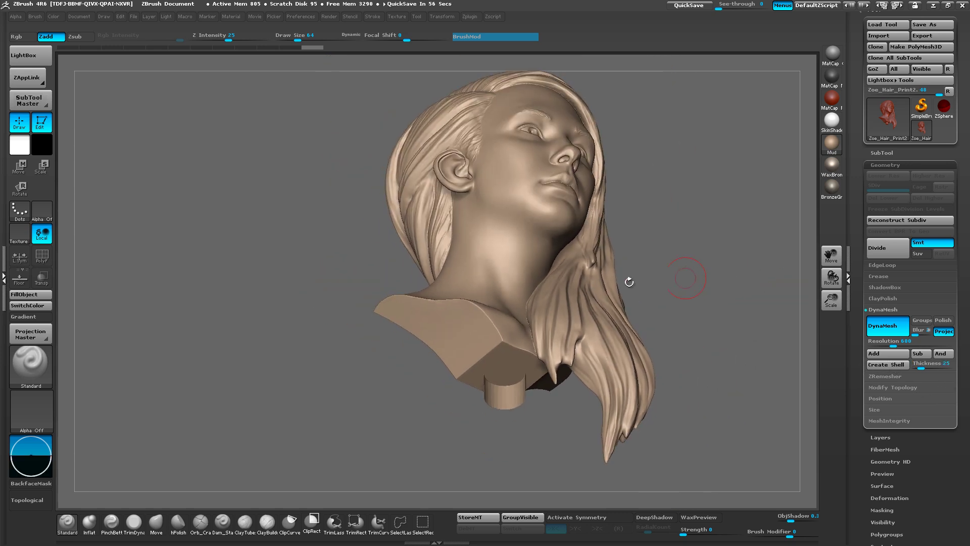
{"action": "left_click_drag", "start_coordinate": [722, 286], "coordinate": [853, 403]}
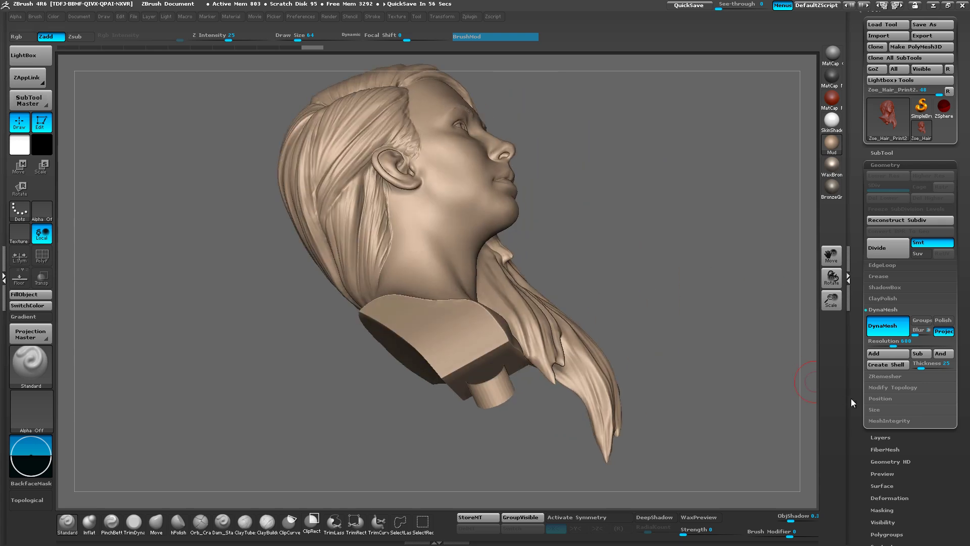
{"action": "left_click_drag", "start_coordinate": [766, 357], "coordinate": [847, 394]}
{"action": "left_click", "coordinate": [890, 368]}
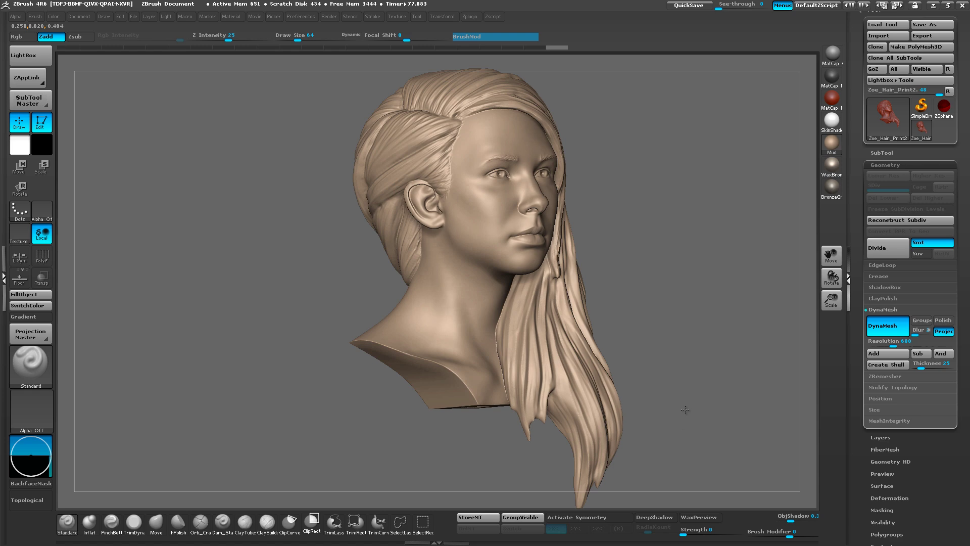
Step: Examine the round opening in the bust's flat base and the hollow interior from several angles
{"action": "left_click_drag", "start_coordinate": [672, 283], "coordinate": [713, 357]}
{"action": "left_click_drag", "start_coordinate": [718, 444], "coordinate": [656, 421]}
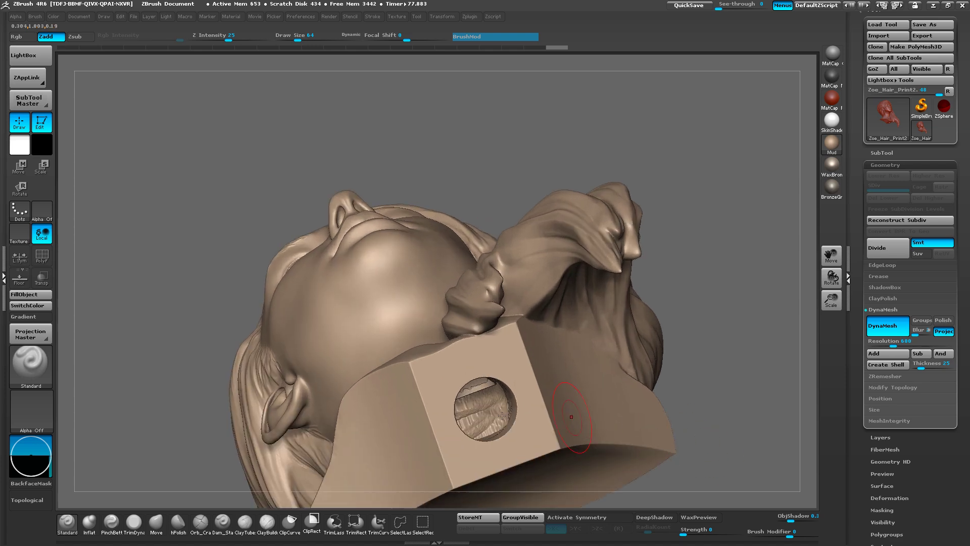
{"action": "right_click_drag", "start_coordinate": [444, 405], "coordinate": [377, 386]}
{"action": "right_click_drag", "start_coordinate": [581, 347], "coordinate": [620, 368]}
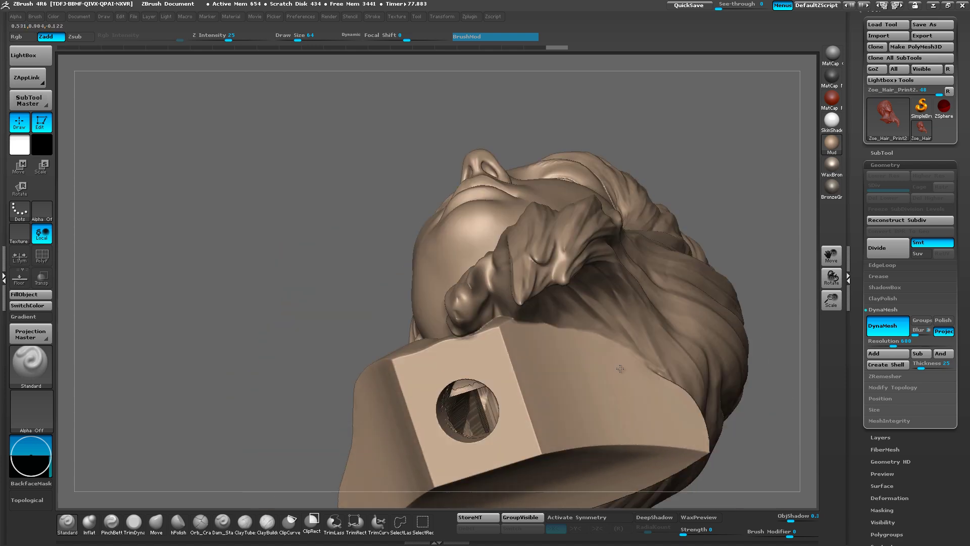
{"action": "left_click_drag", "start_coordinate": [620, 368], "coordinate": [647, 378]}
{"action": "left_click_drag", "start_coordinate": [533, 390], "coordinate": [572, 396]}
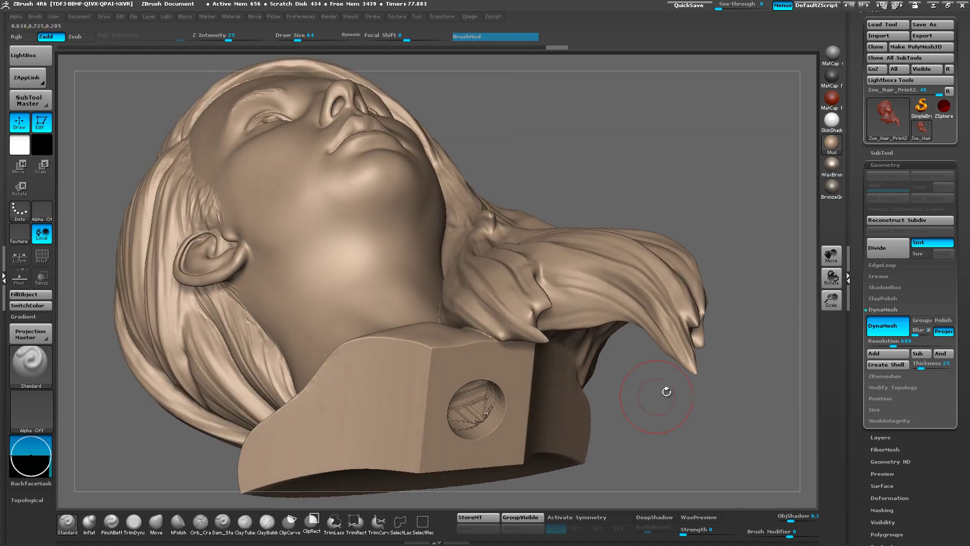
{"action": "left_click_drag", "start_coordinate": [658, 384], "coordinate": [671, 333]}
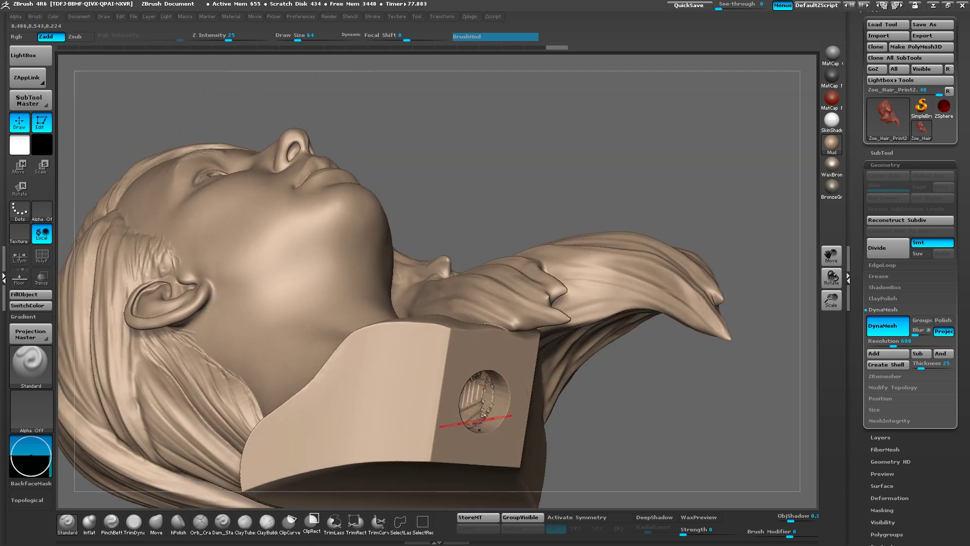
{"action": "mouse_move", "coordinate": [662, 429]}
{"action": "left_mouse_down", "text": "alt"}
{"action": "mouse_move", "coordinate": [676, 411]}
{"action": "mouse_move", "coordinate": [730, 386]}
{"action": "mouse_move", "coordinate": [715, 404]}
{"action": "mouse_move", "coordinate": [707, 397]}
{"action": "mouse_move", "coordinate": [717, 423]}
{"action": "mouse_move", "coordinate": [681, 298]}
{"action": "left_mouse_up", "text": "alt"}
{"action": "mouse_move", "coordinate": [680, 298]}
{"action": "right_mouse_down"}
{"action": "mouse_move", "coordinate": [692, 396]}
{"action": "mouse_move", "coordinate": [597, 354]}
{"action": "right_mouse_up"}
Step: Hide one half of the bust and examine the interior shell around the head, neck and cylindrical opening
{"action": "left_click_drag", "start_coordinate": [686, 125], "coordinate": [568, 500], "text": "ctrl+shift"}
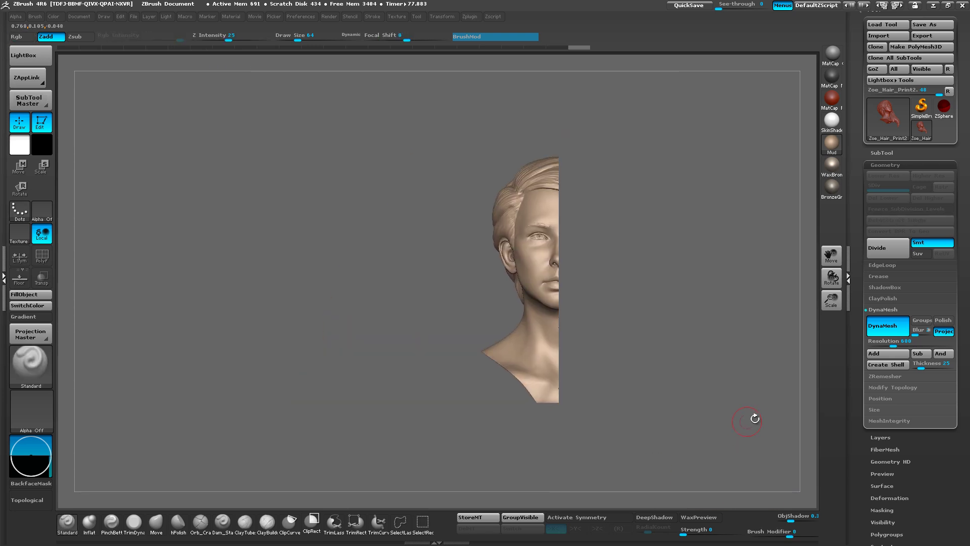
{"action": "left_click_drag", "start_coordinate": [756, 418], "coordinate": [496, 414]}
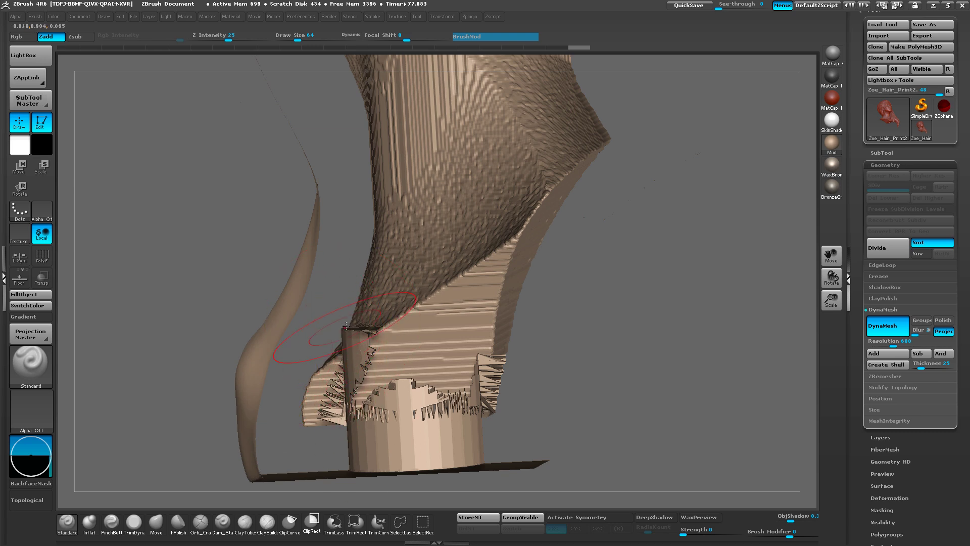
{"action": "mouse_move", "coordinate": [435, 338]}
{"action": "right_mouse_down"}
{"action": "mouse_move", "coordinate": [370, 379]}
{"action": "mouse_move", "coordinate": [433, 331]}
{"action": "right_mouse_up"}
{"action": "left_click_drag", "start_coordinate": [355, 401], "coordinate": [405, 399]}
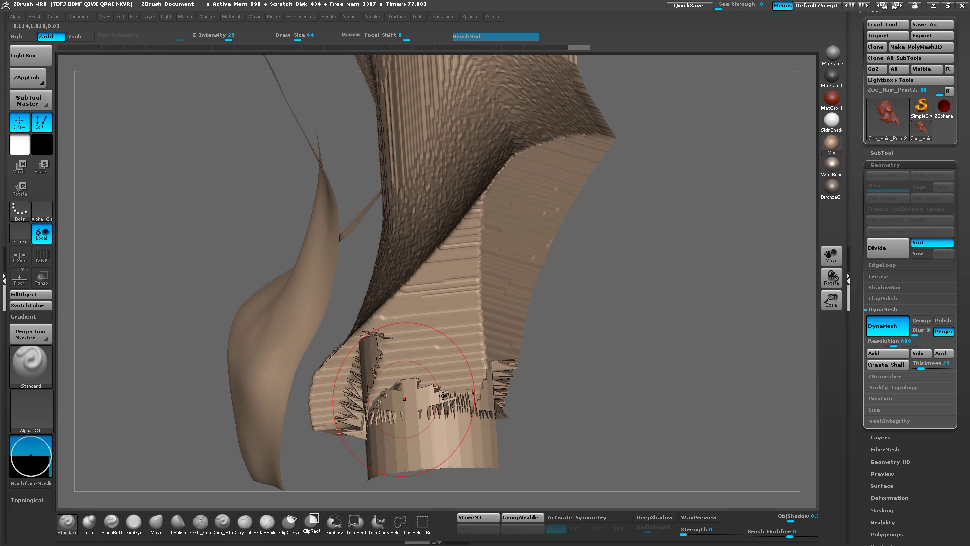
{"action": "left_click_drag", "start_coordinate": [501, 371], "coordinate": [490, 394]}
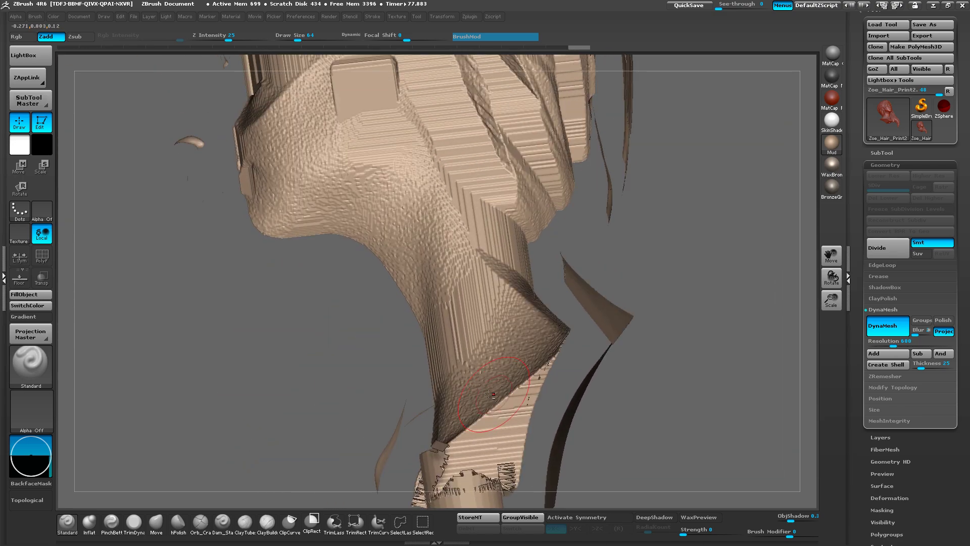
{"action": "mouse_move", "coordinate": [470, 354]}
{"action": "left_mouse_down"}
{"action": "mouse_move", "coordinate": [461, 398]}
{"action": "mouse_move", "coordinate": [573, 373]}
{"action": "mouse_move", "coordinate": [517, 282]}
{"action": "mouse_move", "coordinate": [535, 261]}
{"action": "left_mouse_up"}
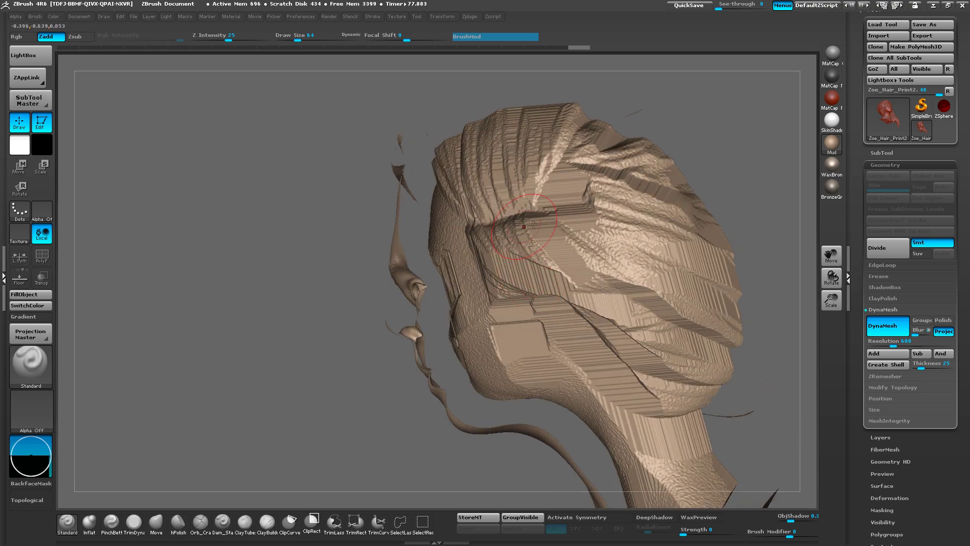
{"action": "left_click_drag", "start_coordinate": [555, 224], "coordinate": [580, 193]}
{"action": "left_click_drag", "start_coordinate": [639, 193], "coordinate": [551, 177]}
{"action": "left_click_drag", "start_coordinate": [618, 253], "coordinate": [530, 331]}
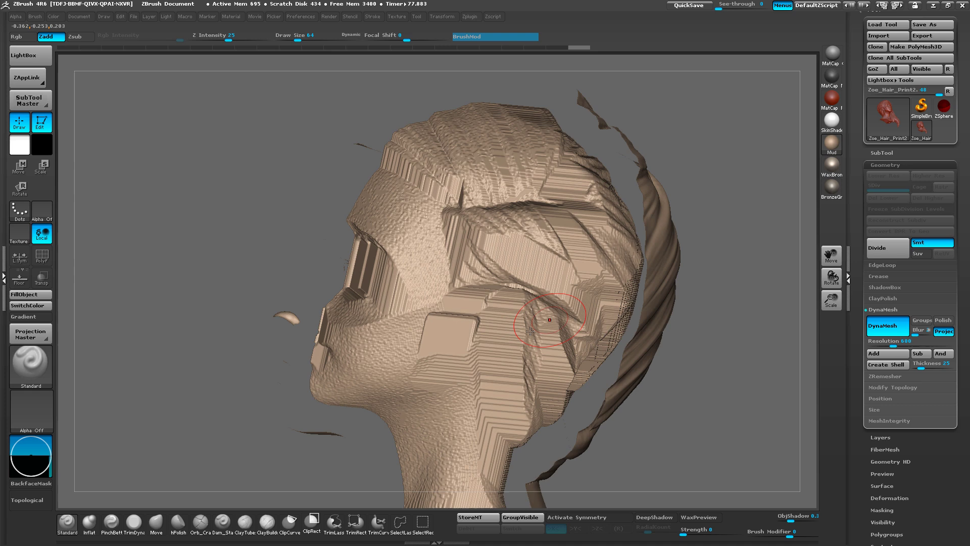
{"action": "left_click_drag", "start_coordinate": [482, 356], "coordinate": [556, 346]}
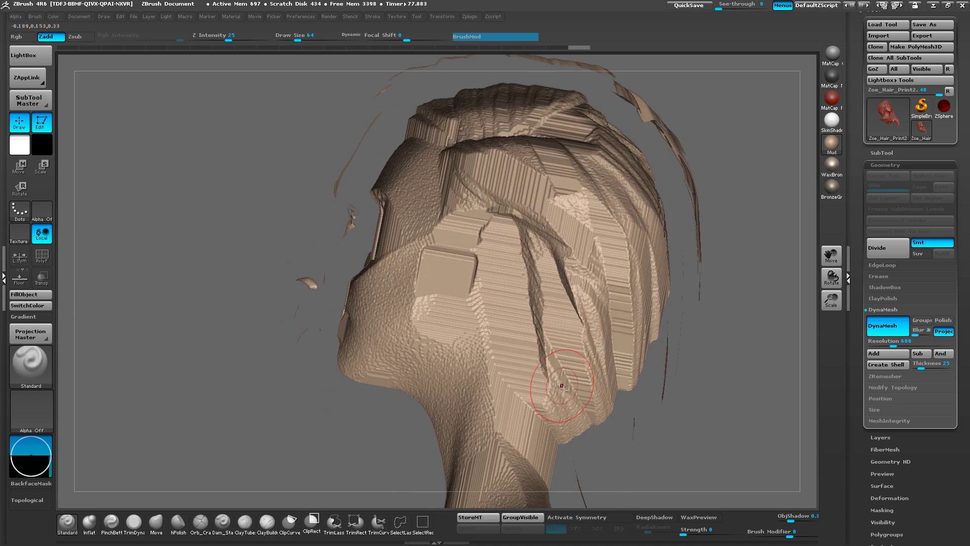
{"action": "left_click_drag", "start_coordinate": [422, 425], "coordinate": [620, 355], "text": "alt"}
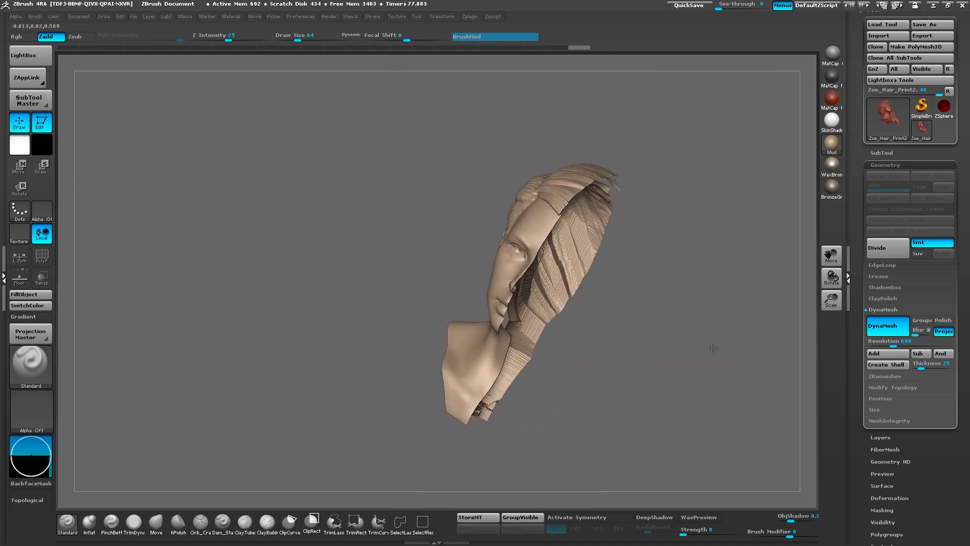
{"action": "left_click_drag", "start_coordinate": [712, 347], "coordinate": [297, 358]}
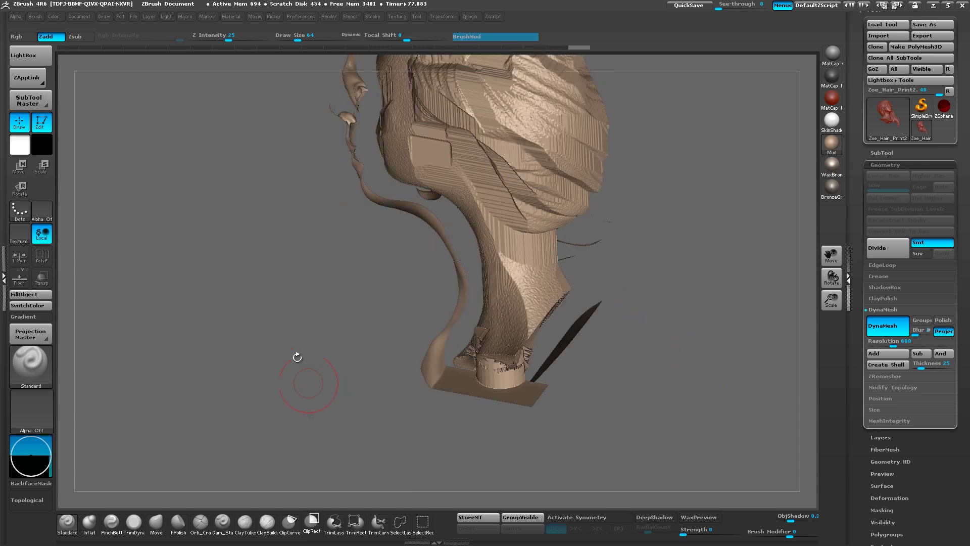
Step: Turn on PolyFrame for the whole bust and inspect the polygroups inside the base opening
{"action": "left_click", "coordinate": [43, 256]}
{"action": "left_click_drag", "start_coordinate": [626, 431], "coordinate": [628, 470], "text": "alt"}
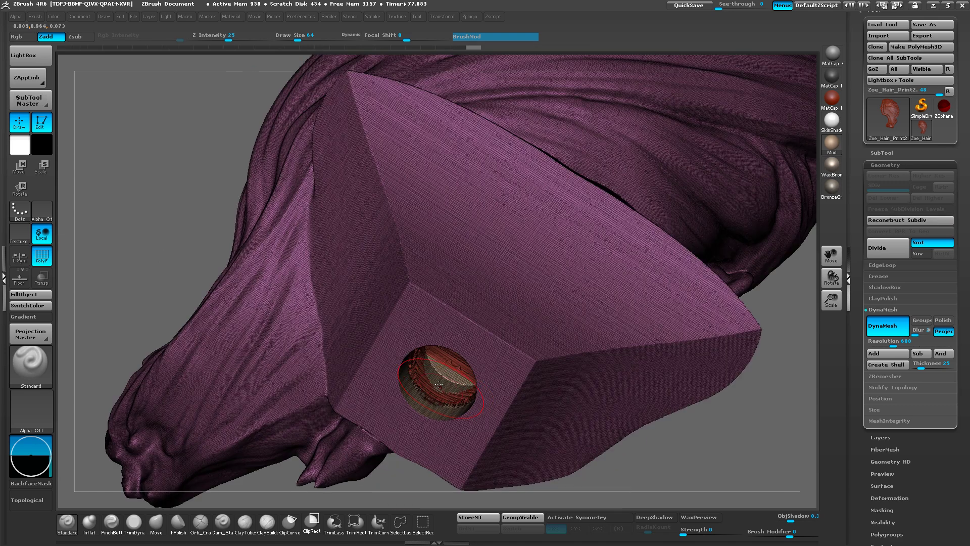
{"action": "left_click_drag", "start_coordinate": [478, 386], "coordinate": [536, 274]}
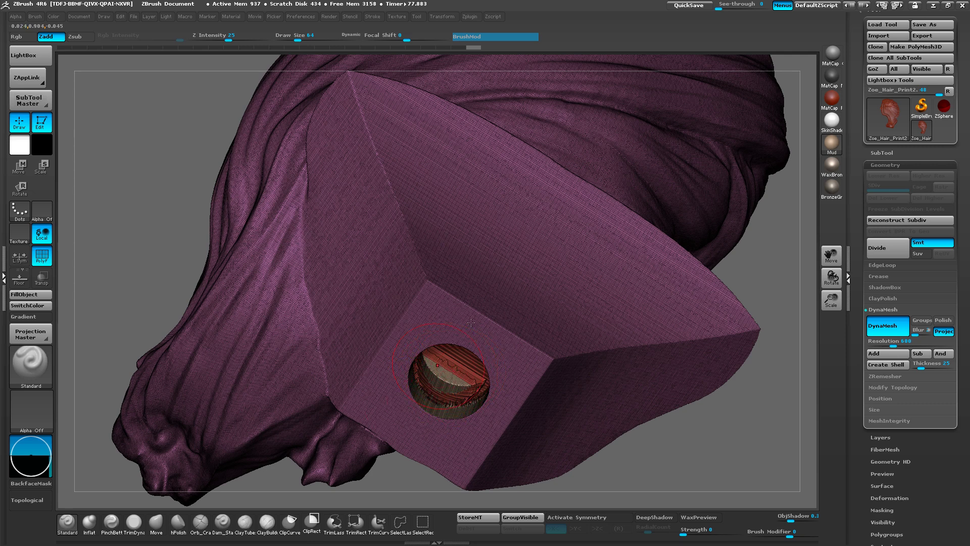
{"action": "right_click_drag", "start_coordinate": [581, 319], "coordinate": [565, 298]}
Step: Hide the outer surface polygroup to isolate the inner shell and cylinder walls, and examine them from several angles
{"action": "left_click", "coordinate": [564, 298], "text": "ctrl+shift"}
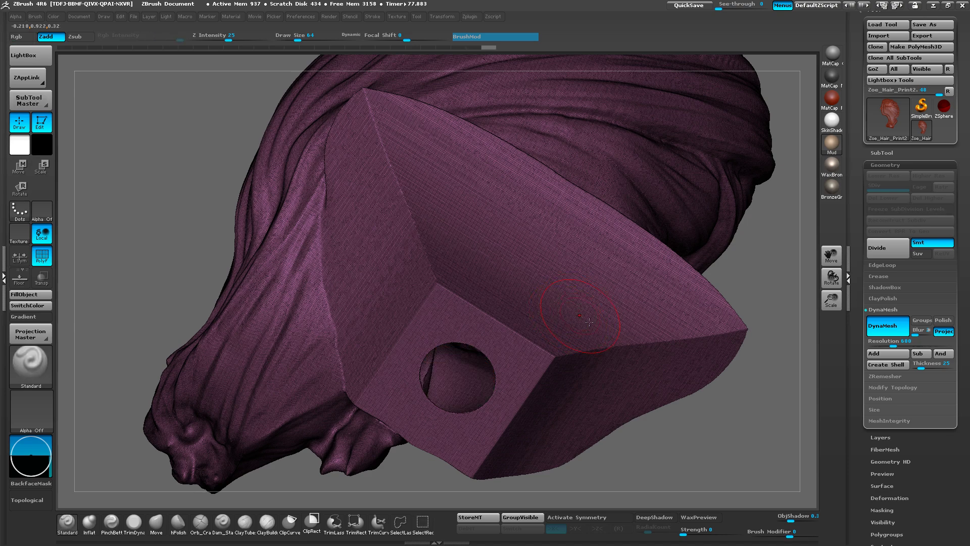
{"action": "left_click", "coordinate": [610, 328], "text": "ctrl+shift"}
{"action": "mouse_move", "coordinate": [674, 431]}
{"action": "left_mouse_down"}
{"action": "mouse_move", "coordinate": [666, 480]}
{"action": "mouse_move", "coordinate": [580, 399]}
{"action": "mouse_move", "coordinate": [581, 369]}
{"action": "mouse_move", "coordinate": [598, 390]}
{"action": "mouse_move", "coordinate": [594, 415]}
{"action": "mouse_move", "coordinate": [409, 375]}
{"action": "mouse_move", "coordinate": [457, 314]}
{"action": "left_mouse_up"}
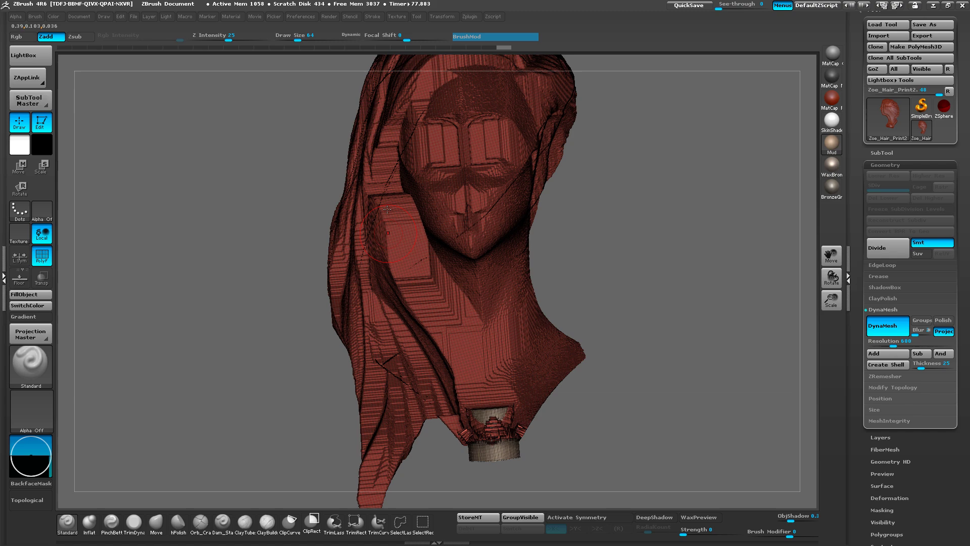
{"action": "left_click_drag", "start_coordinate": [412, 380], "coordinate": [416, 385]}
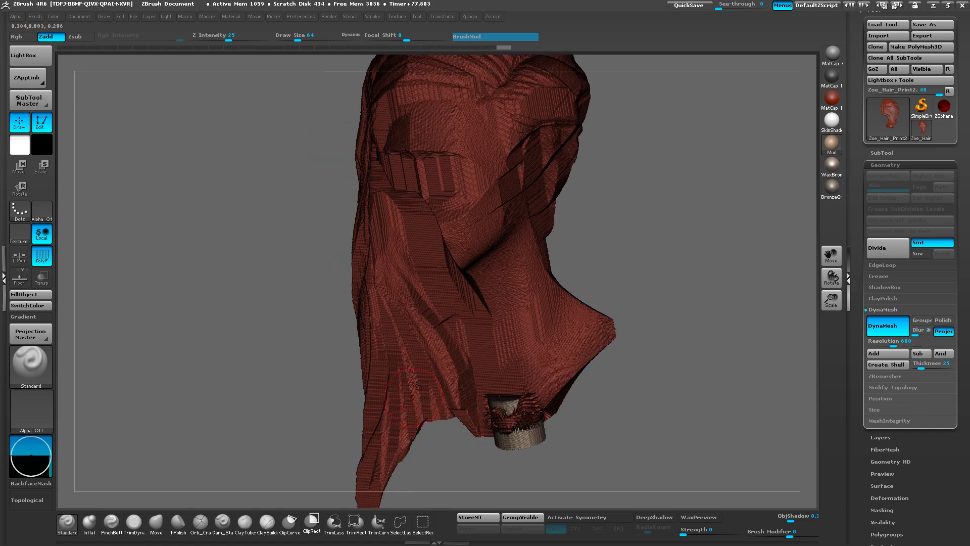
{"action": "left_click_drag", "start_coordinate": [526, 310], "coordinate": [634, 396]}
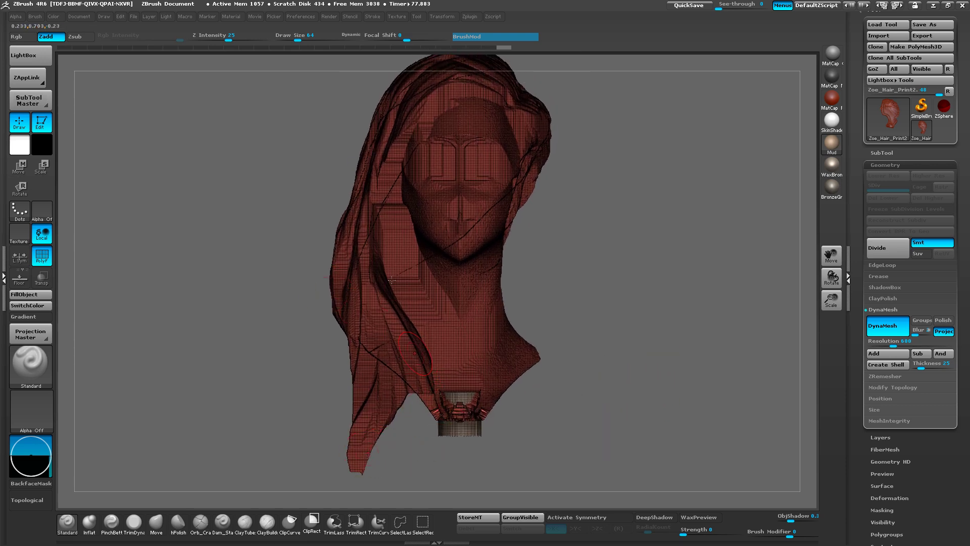
{"action": "left_click_drag", "start_coordinate": [858, 425], "coordinate": [875, 220]}
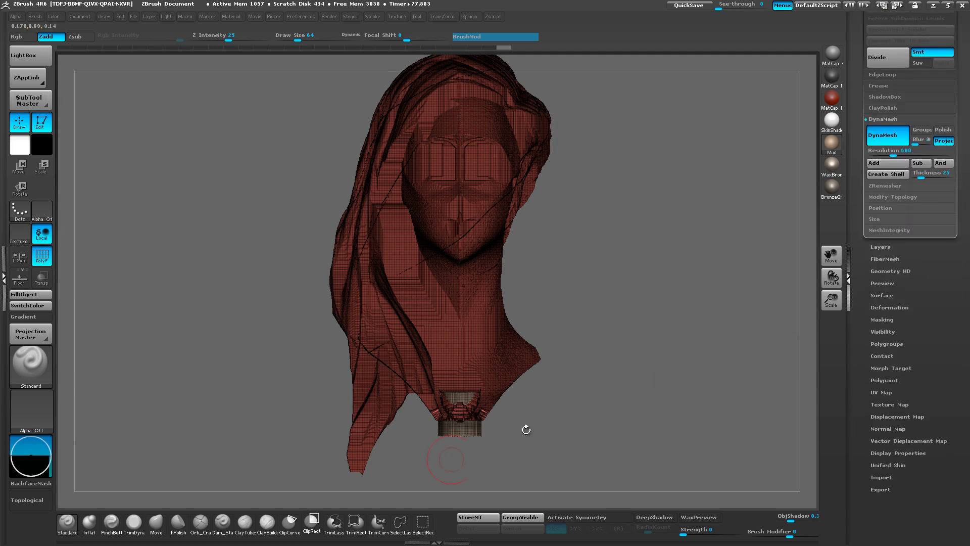
Step: Mask the isolated inner shell, show the whole bust, and invert the mask to protect the outer surface
{"action": "left_click_drag", "start_coordinate": [664, 321], "coordinate": [617, 344]}
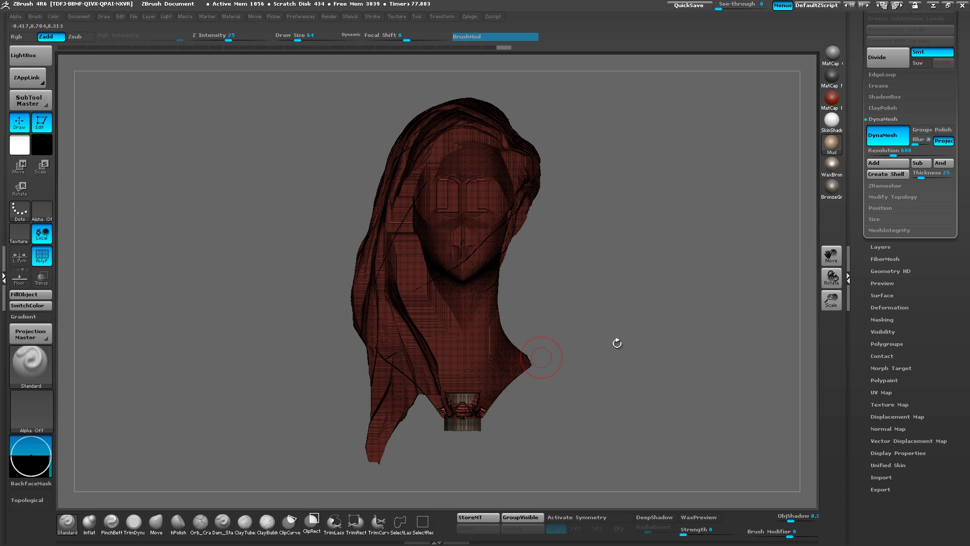
{"action": "mouse_move", "coordinate": [624, 79]}
{"action": "left_mouse_down", "text": "ctrl"}
{"action": "mouse_move", "coordinate": [297, 483]}
{"action": "mouse_move", "coordinate": [245, 481]}
{"action": "left_mouse_up", "text": "ctrl"}
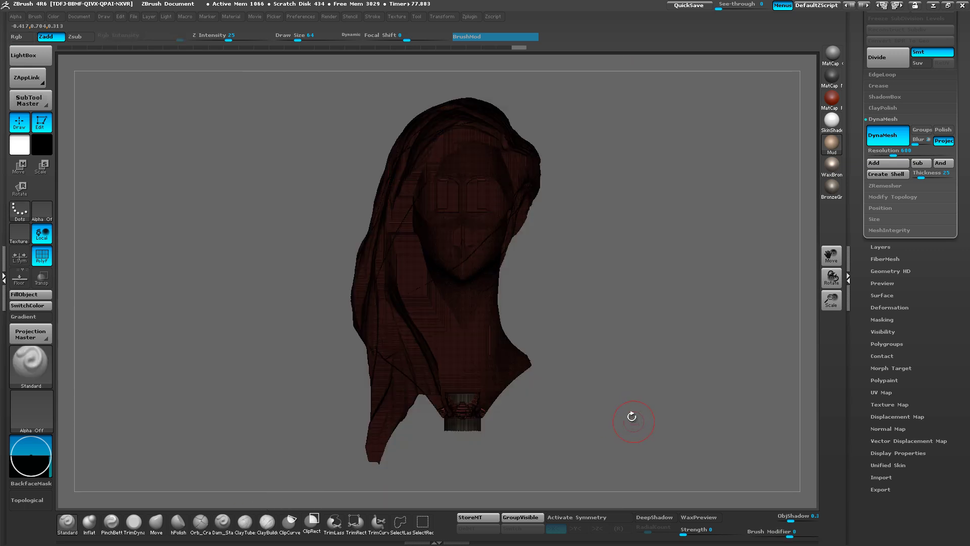
{"action": "left_click_drag", "start_coordinate": [631, 414], "coordinate": [623, 394]}
{"action": "left_click", "coordinate": [627, 399], "text": "ctrl+shift"}
{"action": "mouse_move", "coordinate": [606, 427]}
{"action": "left_mouse_down"}
{"action": "mouse_move", "coordinate": [639, 399]}
{"action": "mouse_move", "coordinate": [602, 359]}
{"action": "mouse_move", "coordinate": [611, 389]}
{"action": "mouse_move", "coordinate": [635, 393]}
{"action": "mouse_move", "coordinate": [662, 448]}
{"action": "left_mouse_up"}
{"action": "left_click", "coordinate": [581, 371], "text": "ctrl"}
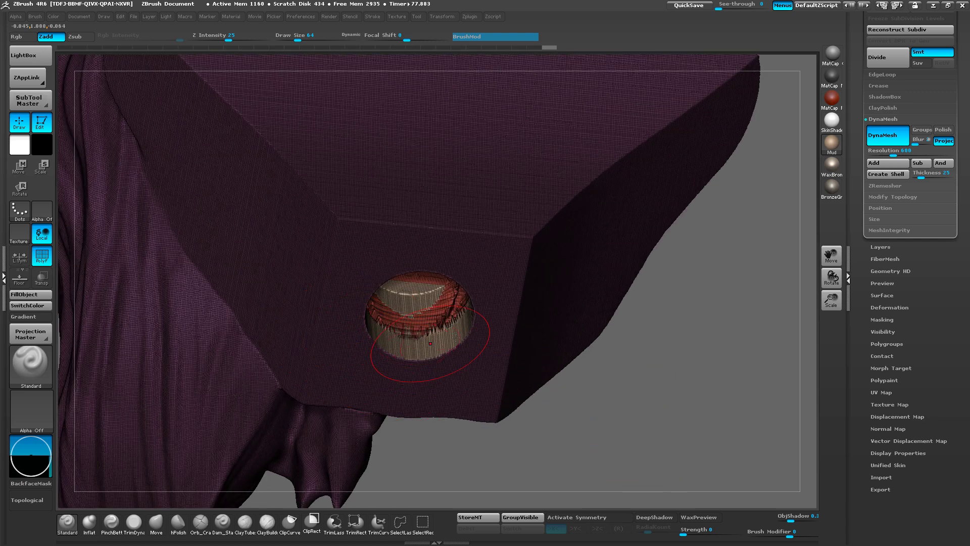
{"action": "right_click_drag", "start_coordinate": [486, 321], "coordinate": [487, 331]}
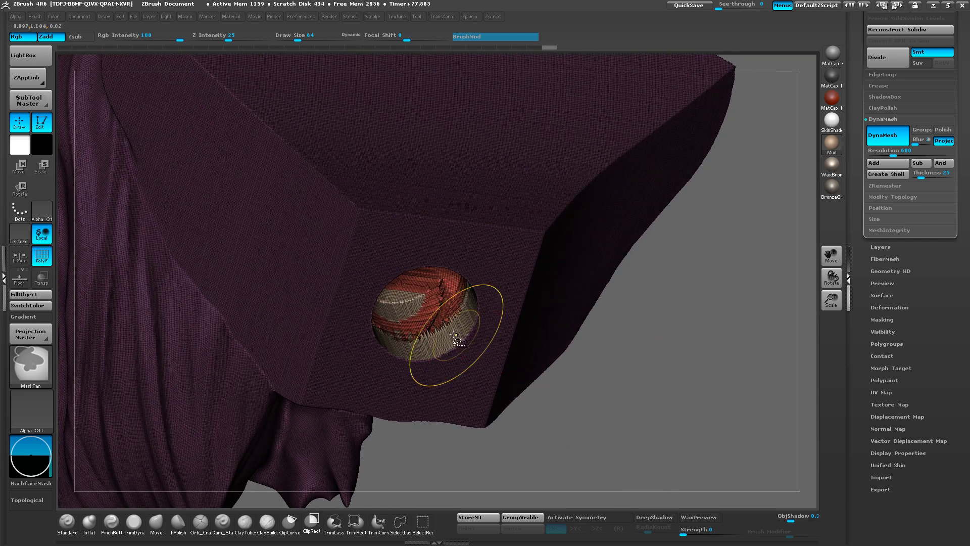
Step: Isolate the cylinder polygroup, mask the wall of the base opening, and show the whole bust again
{"action": "left_click", "coordinate": [453, 336], "text": "ctrl+shift"}
{"action": "mouse_move", "coordinate": [560, 355]}
{"action": "left_mouse_down"}
{"action": "mouse_move", "coordinate": [571, 406]}
{"action": "mouse_move", "coordinate": [523, 408]}
{"action": "mouse_move", "coordinate": [549, 391]}
{"action": "mouse_move", "coordinate": [537, 425]}
{"action": "mouse_move", "coordinate": [651, 433]}
{"action": "mouse_move", "coordinate": [462, 362]}
{"action": "mouse_move", "coordinate": [361, 294]}
{"action": "left_mouse_up"}
{"action": "left_click_drag", "start_coordinate": [667, 358], "coordinate": [606, 354]}
{"action": "left_click_drag", "start_coordinate": [632, 319], "coordinate": [567, 339]}
{"action": "left_click", "coordinate": [683, 400], "text": "ctrl+shift"}
{"action": "mouse_move", "coordinate": [678, 419]}
{"action": "left_mouse_down"}
{"action": "mouse_move", "coordinate": [660, 343]}
{"action": "mouse_move", "coordinate": [505, 330]}
{"action": "left_mouse_up"}
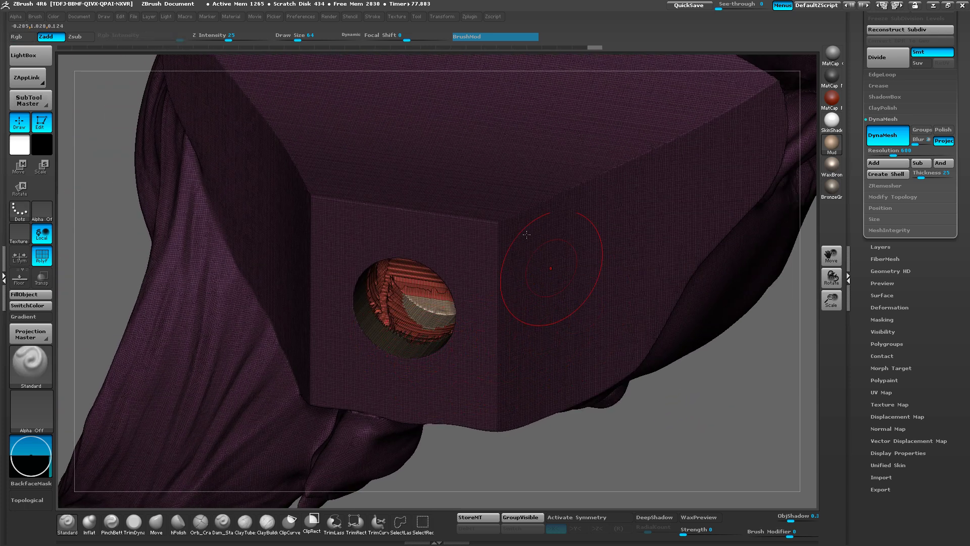
{"action": "key", "text": "ctrl"}
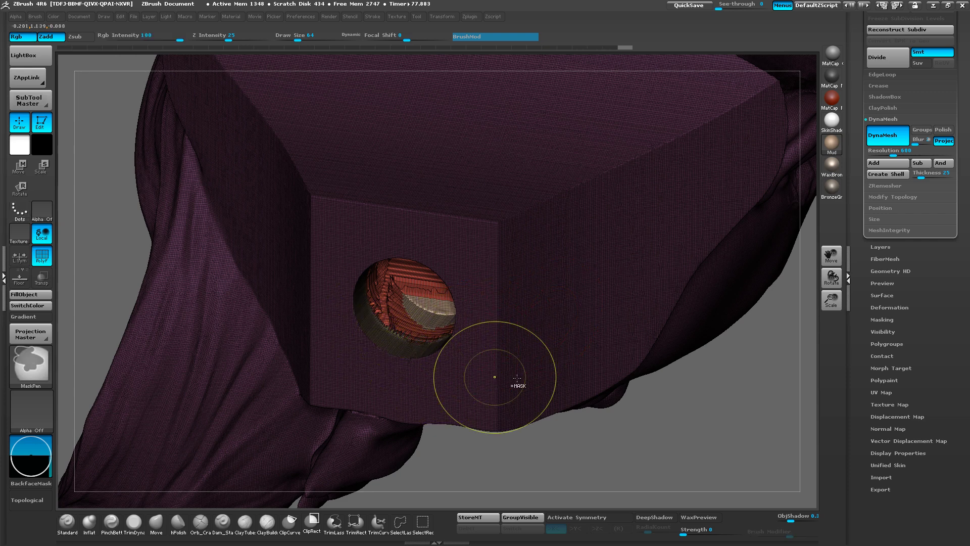
{"action": "left_click_drag", "start_coordinate": [638, 407], "coordinate": [905, 349]}
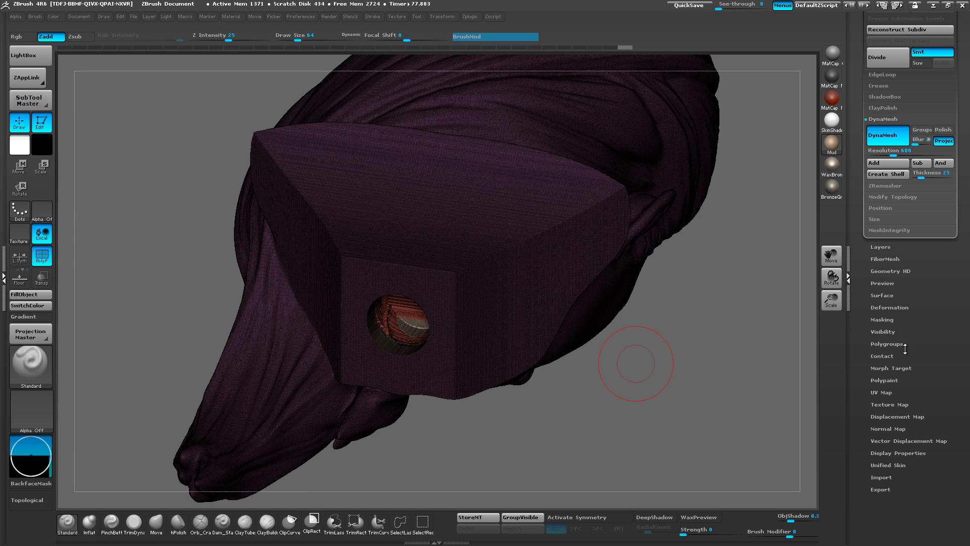
Step: Smooth the unmasked inner shell with the Polish By Features deformation and check it through the base opening
{"action": "left_click", "coordinate": [896, 308]}
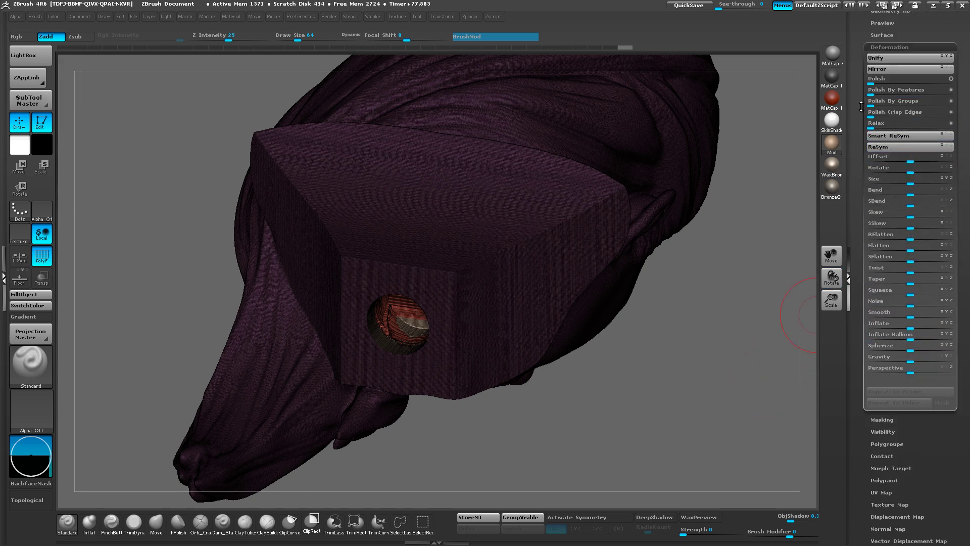
{"action": "left_click_drag", "start_coordinate": [852, 102], "coordinate": [853, 130]}
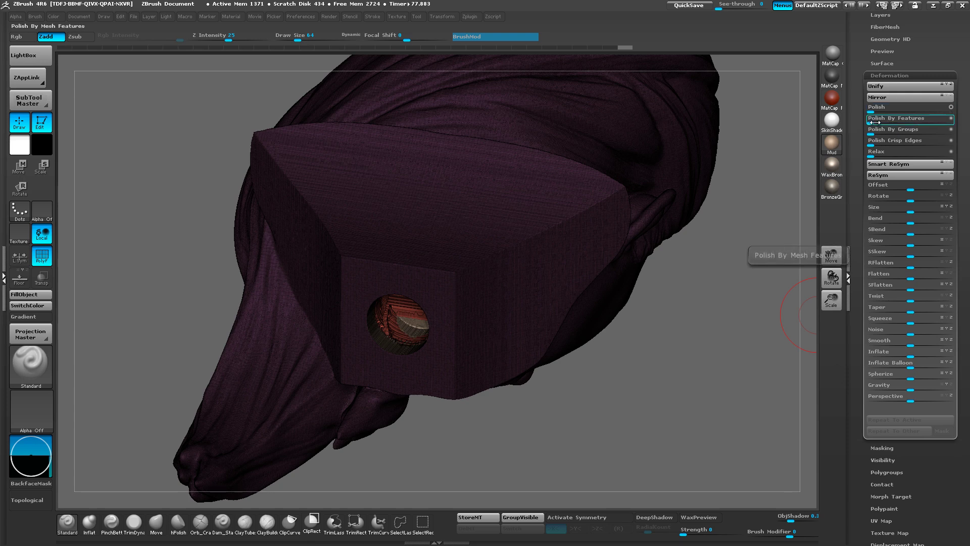
{"action": "left_click_drag", "start_coordinate": [876, 121], "coordinate": [951, 117]}
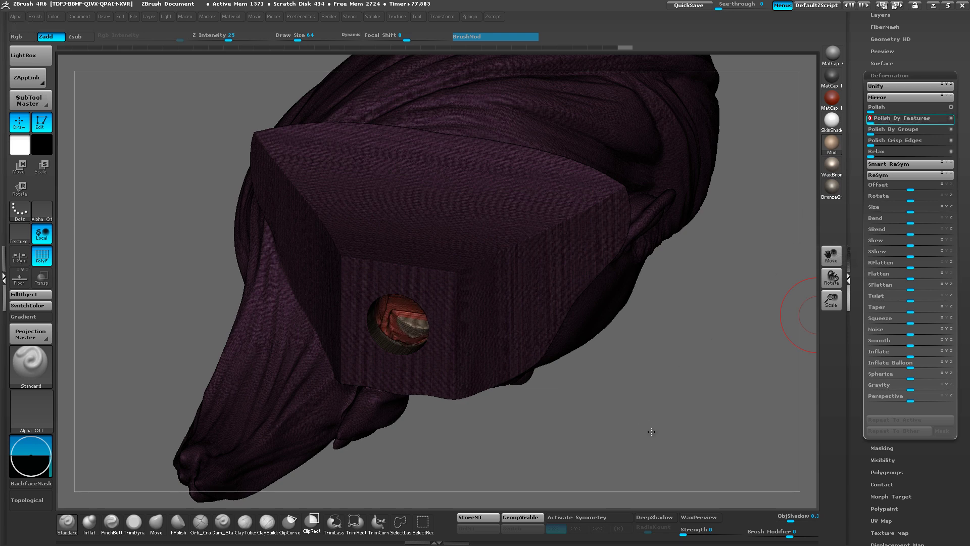
{"action": "left_click_drag", "start_coordinate": [649, 426], "coordinate": [673, 423]}
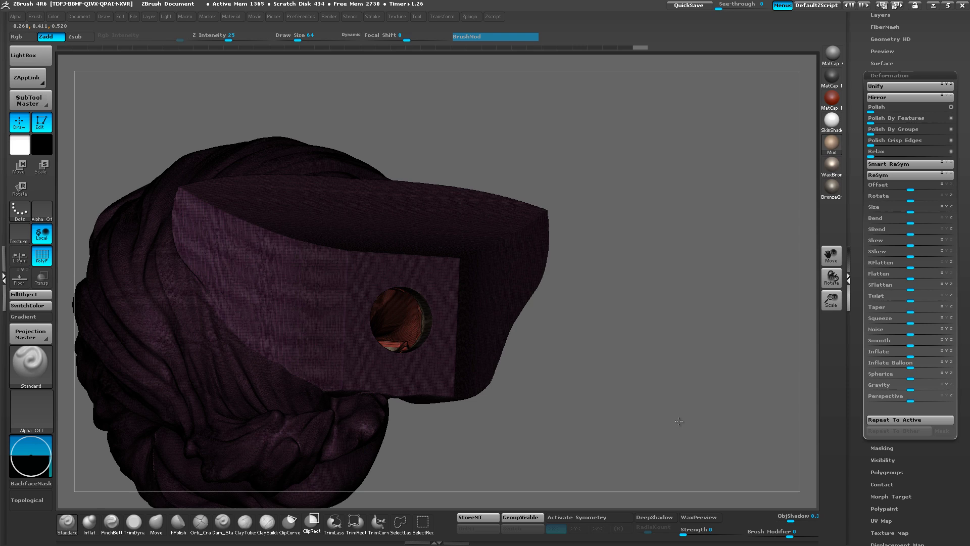
{"action": "left_click_drag", "start_coordinate": [679, 421], "coordinate": [405, 340]}
Step: Switch Polish By Features to its open-circle mode and polish the inner shell at 100
{"action": "left_click_drag", "start_coordinate": [634, 391], "coordinate": [668, 374]}
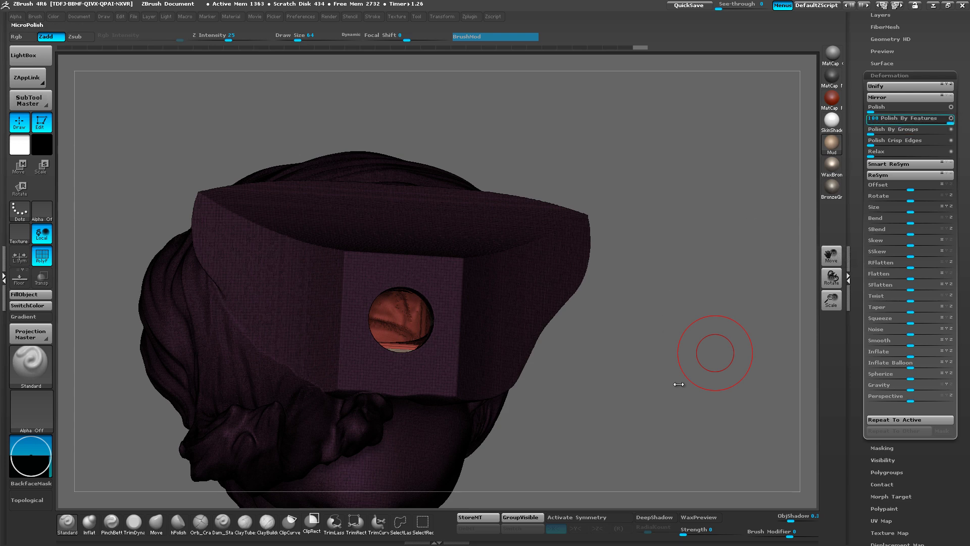
{"action": "key", "text": "Return"}
{"action": "mouse_move", "coordinate": [678, 406]}
{"action": "left_mouse_down"}
{"action": "mouse_move", "coordinate": [682, 424]}
{"action": "mouse_move", "coordinate": [626, 441]}
{"action": "mouse_move", "coordinate": [611, 475]}
{"action": "left_mouse_up"}
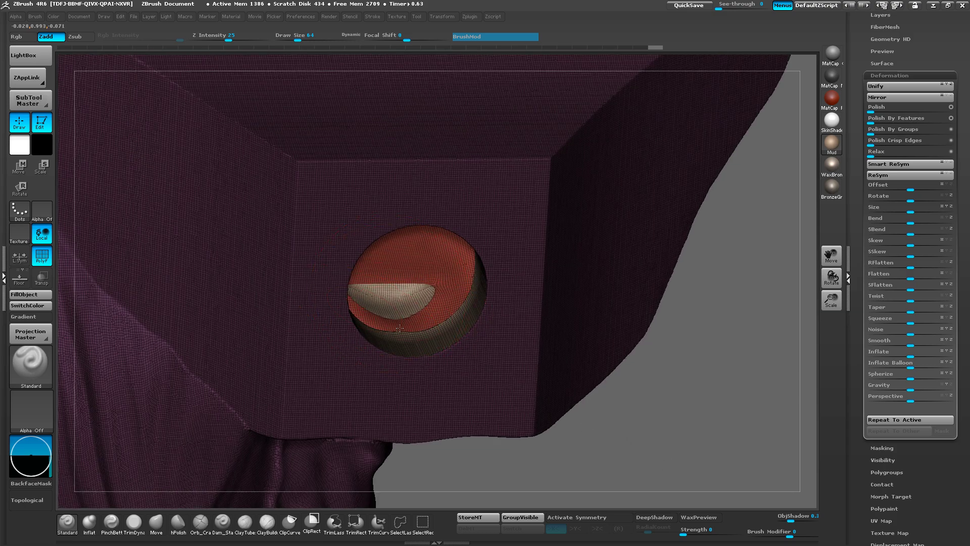
Step: Hide one half of the bust and examine the polished inner shell around the head and neck
{"action": "mouse_move", "coordinate": [400, 329]}
{"action": "right_mouse_down"}
{"action": "mouse_move", "coordinate": [275, 331]}
{"action": "mouse_move", "coordinate": [250, 275]}
{"action": "mouse_move", "coordinate": [266, 263]}
{"action": "right_mouse_up"}
{"action": "mouse_move", "coordinate": [319, 306]}
{"action": "right_mouse_down"}
{"action": "mouse_move", "coordinate": [421, 276]}
{"action": "mouse_move", "coordinate": [600, 388]}
{"action": "mouse_move", "coordinate": [566, 232]}
{"action": "right_mouse_up"}
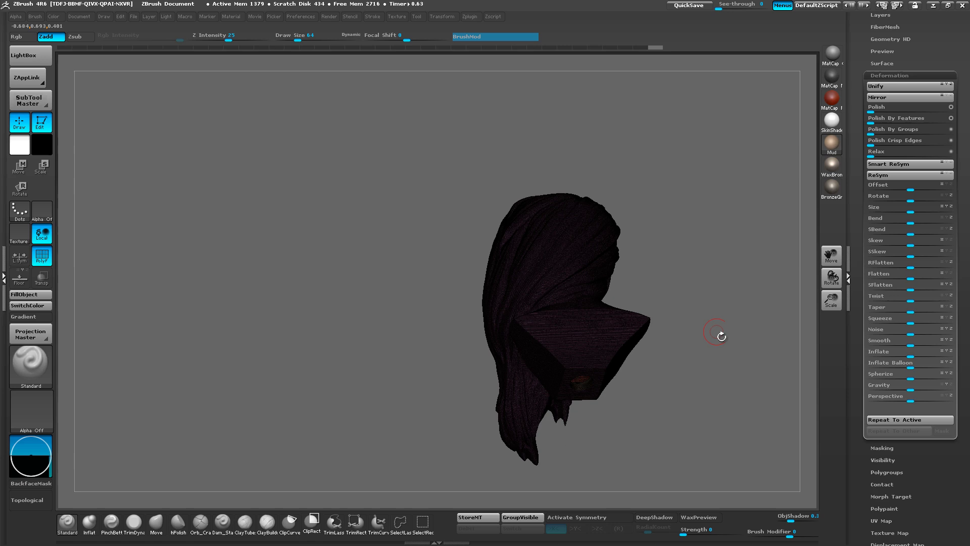
{"action": "left_click_drag", "start_coordinate": [721, 336], "coordinate": [719, 191]}
{"action": "left_click_drag", "start_coordinate": [709, 131], "coordinate": [584, 448], "text": "ctrl+shift"}
{"action": "right_click_drag", "start_coordinate": [715, 407], "coordinate": [631, 396]}
{"action": "right_click_drag", "start_coordinate": [697, 374], "coordinate": [662, 354], "text": "alt"}
{"action": "right_click_drag", "start_coordinate": [582, 243], "coordinate": [534, 292], "text": "alt"}
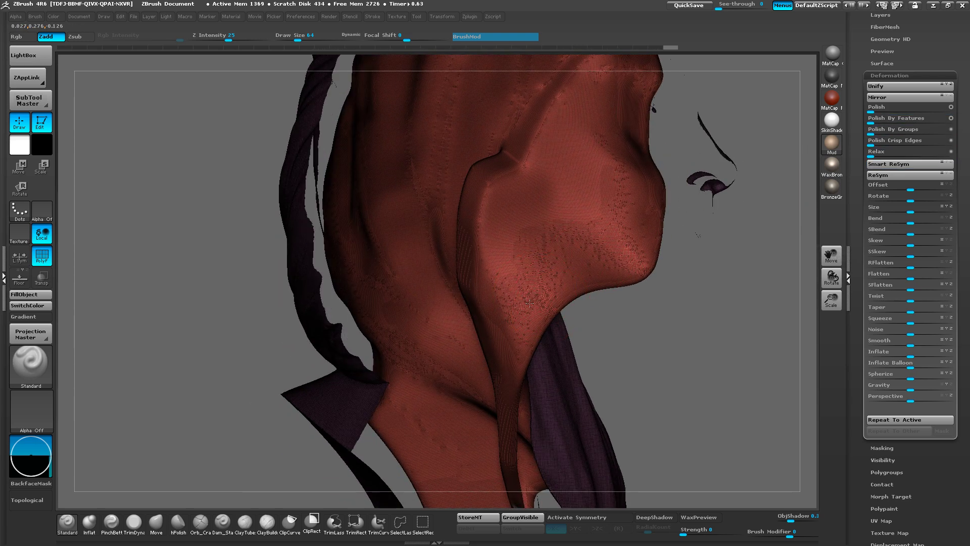
{"action": "right_click_drag", "start_coordinate": [529, 304], "coordinate": [571, 296]}
{"action": "mouse_move", "coordinate": [743, 366]}
{"action": "right_mouse_down"}
{"action": "mouse_move", "coordinate": [699, 371]}
{"action": "mouse_move", "coordinate": [535, 338]}
{"action": "mouse_move", "coordinate": [596, 325]}
{"action": "mouse_move", "coordinate": [541, 323]}
{"action": "mouse_move", "coordinate": [576, 303]}
{"action": "mouse_move", "coordinate": [520, 299]}
{"action": "mouse_move", "coordinate": [563, 289]}
{"action": "right_mouse_up"}
Step: Undo the last change, apply Polish By Features to the inner shell again, and check the neck and cylinder junction
{"action": "key", "text": "ctrl+z"}
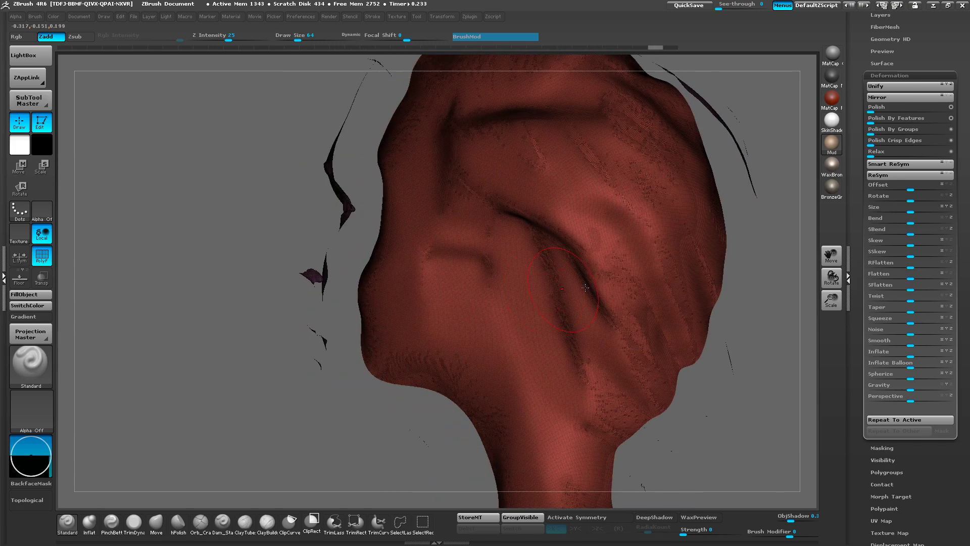
{"action": "left_click_drag", "start_coordinate": [771, 194], "coordinate": [772, 195]}
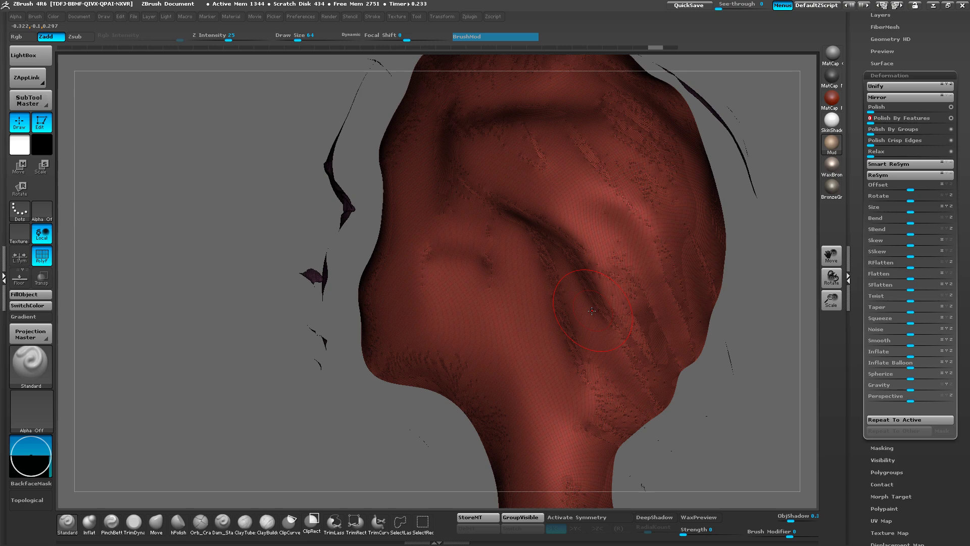
{"action": "right_click_drag", "start_coordinate": [595, 318], "coordinate": [588, 310]}
{"action": "right_click_drag", "start_coordinate": [587, 309], "coordinate": [560, 268], "text": "ctrl"}
{"action": "right_click_drag", "start_coordinate": [560, 268], "coordinate": [677, 415]}
{"action": "right_click_drag", "start_coordinate": [693, 455], "coordinate": [654, 361], "text": "alt"}
{"action": "left_click_drag", "start_coordinate": [654, 362], "coordinate": [489, 298]}
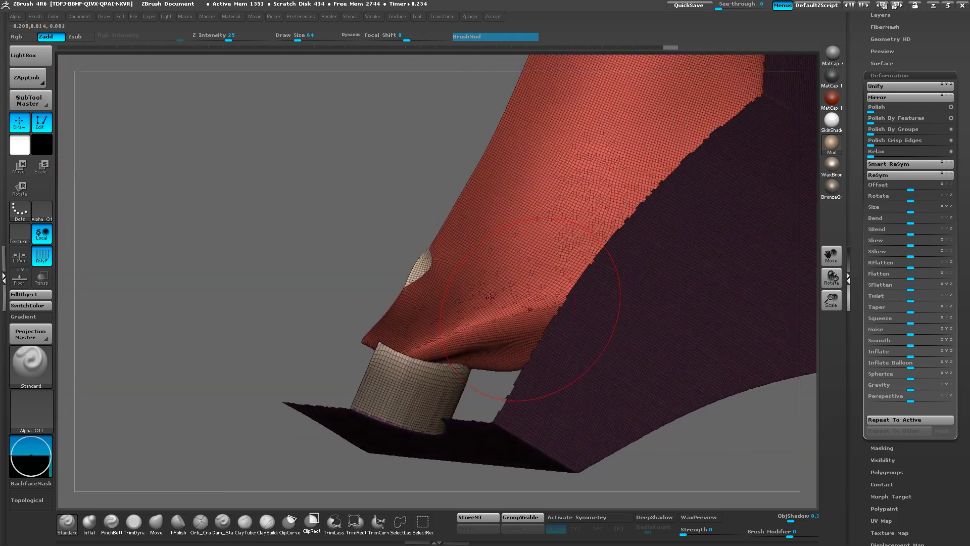
{"action": "mouse_move", "coordinate": [449, 348]}
{"action": "left_mouse_down"}
{"action": "mouse_move", "coordinate": [566, 396]}
{"action": "mouse_move", "coordinate": [547, 250]}
{"action": "left_mouse_up"}
Step: Show the whole bust again and turn off PolyFrame
{"action": "key", "text": "ctrl+shift"}
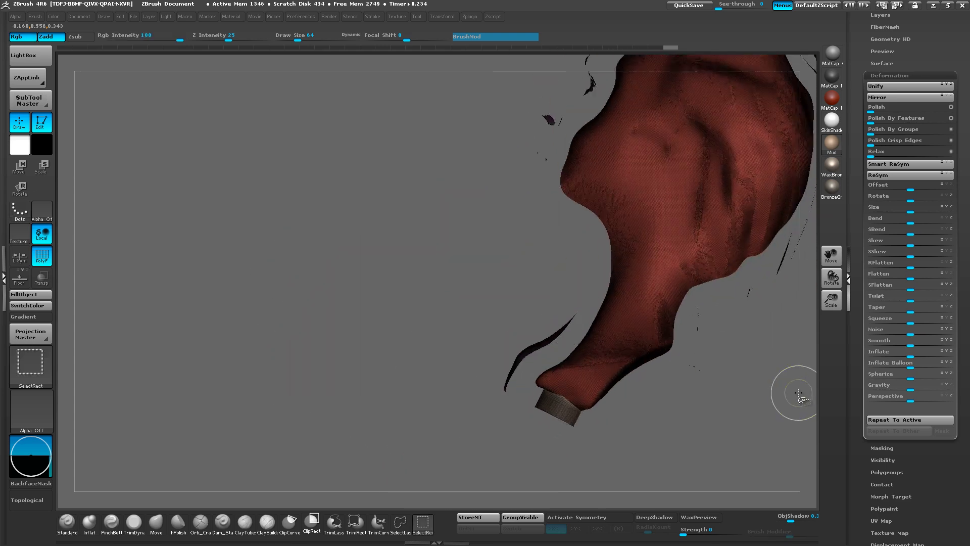
{"action": "left_click", "coordinate": [759, 440], "text": "ctrl+shift"}
{"action": "mouse_move", "coordinate": [759, 440]}
{"action": "left_mouse_down"}
{"action": "mouse_move", "coordinate": [693, 364]}
{"action": "mouse_move", "coordinate": [695, 407]}
{"action": "mouse_move", "coordinate": [697, 357]}
{"action": "mouse_move", "coordinate": [632, 389]}
{"action": "left_mouse_up"}
{"action": "mouse_move", "coordinate": [632, 475]}
{"action": "left_mouse_down", "text": "alt"}
{"action": "mouse_move", "coordinate": [644, 374]}
{"action": "mouse_move", "coordinate": [653, 403]}
{"action": "mouse_move", "coordinate": [628, 255]}
{"action": "mouse_move", "coordinate": [682, 333]}
{"action": "left_mouse_up", "text": "alt"}
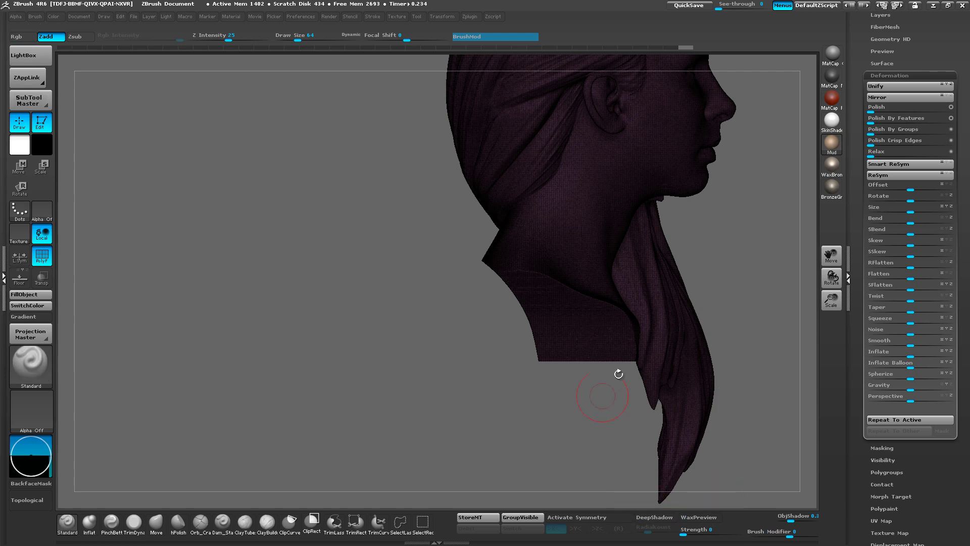
{"action": "left_click_drag", "start_coordinate": [745, 252], "coordinate": [718, 371]}
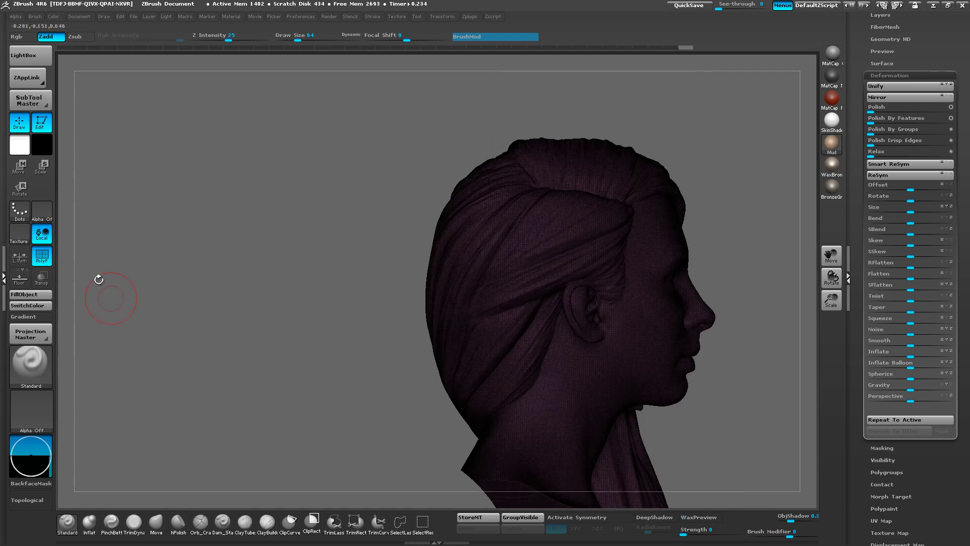
{"action": "left_click_drag", "start_coordinate": [778, 404], "coordinate": [661, 376]}
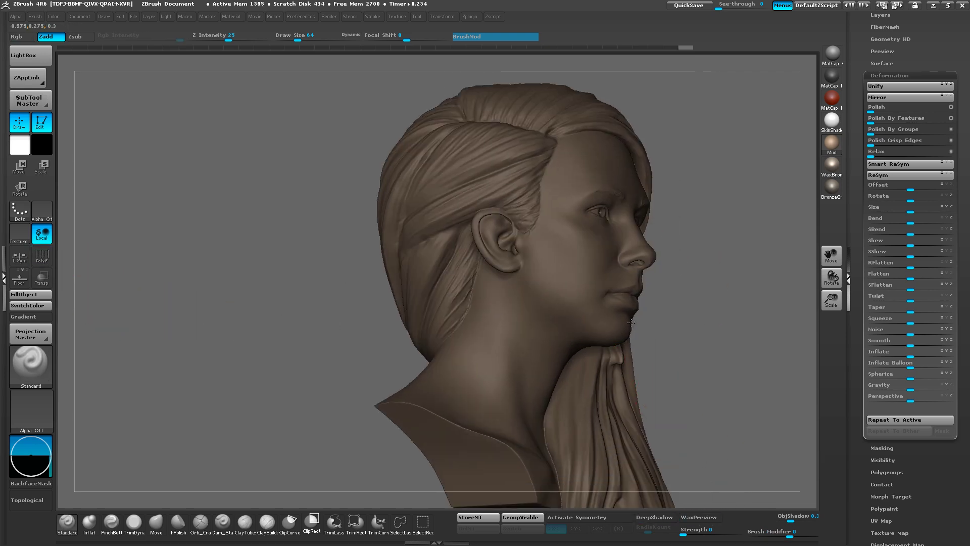
Step: Smooth the rough interior surface visible through the base opening with Polish By Features
{"action": "left_click_drag", "start_coordinate": [666, 462], "coordinate": [628, 310], "text": "alt"}
{"action": "left_click_drag", "start_coordinate": [683, 384], "coordinate": [619, 288]}
{"action": "left_click_drag", "start_coordinate": [510, 405], "coordinate": [624, 304], "text": "alt"}
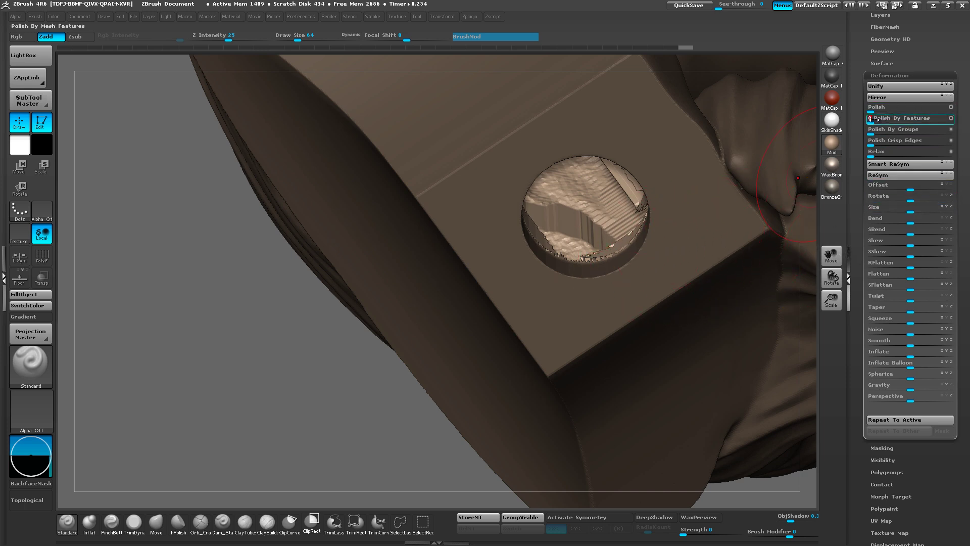
{"action": "left_click_drag", "start_coordinate": [713, 260], "coordinate": [679, 263]}
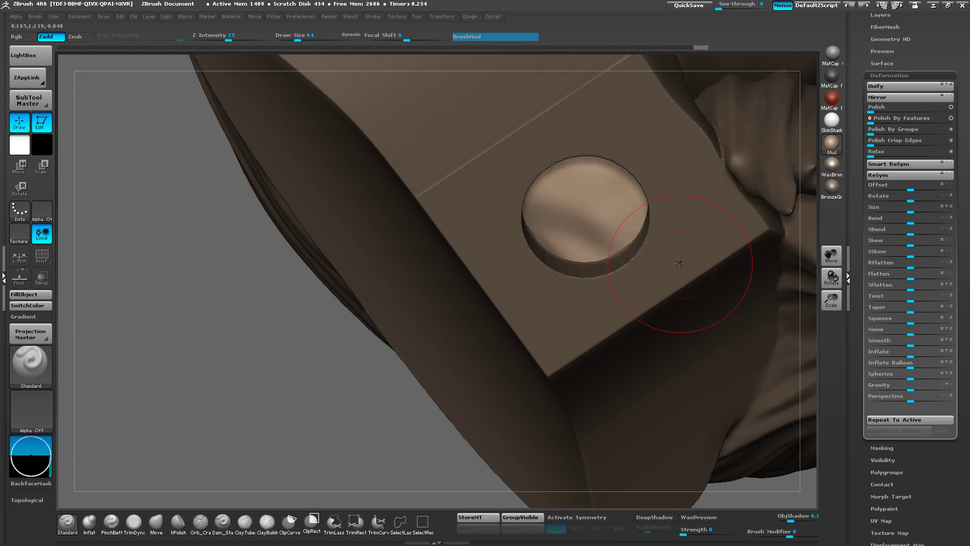
{"action": "right_click_drag", "start_coordinate": [661, 279], "coordinate": [682, 275]}
Step: Return to the side of the head and set the brush draw size to 10
{"action": "left_click_drag", "start_coordinate": [681, 274], "coordinate": [706, 136]}
{"action": "left_click_drag", "start_coordinate": [684, 190], "coordinate": [616, 405]}
{"action": "right_click_drag", "start_coordinate": [617, 405], "coordinate": [565, 373]}
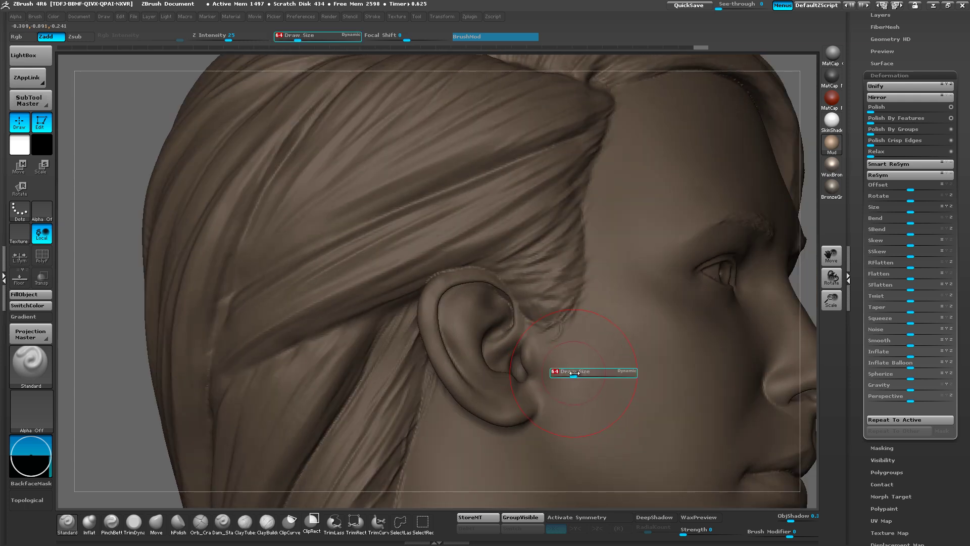
{"action": "left_click_drag", "start_coordinate": [568, 372], "coordinate": [561, 372]}
{"action": "mouse_move", "coordinate": [561, 373]}
{"action": "right_mouse_down"}
{"action": "mouse_move", "coordinate": [582, 373]}
{"action": "mouse_move", "coordinate": [550, 284]}
{"action": "right_mouse_up"}
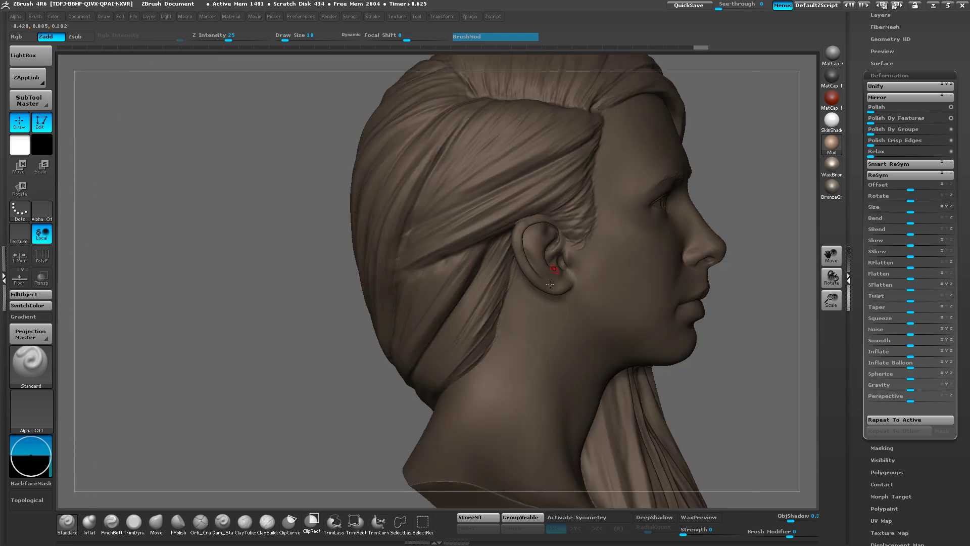
Step: Examine the bust from the side, the front and below, including the base opening
{"action": "right_click_drag", "start_coordinate": [762, 401], "coordinate": [722, 297]}
{"action": "left_click_drag", "start_coordinate": [723, 298], "coordinate": [693, 304]}
{"action": "right_click_drag", "start_coordinate": [693, 304], "coordinate": [707, 302]}
{"action": "right_click_drag", "start_coordinate": [435, 370], "coordinate": [388, 408], "text": "shift"}
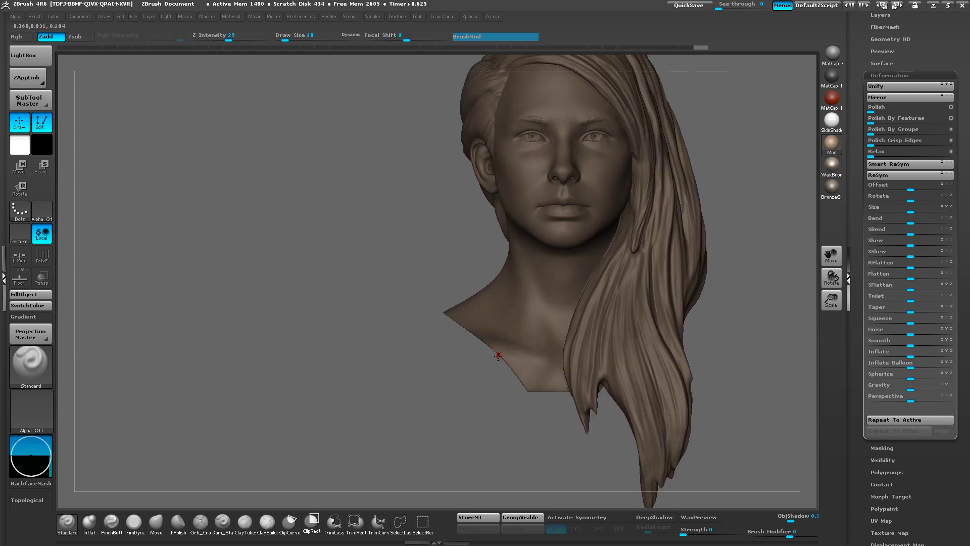
{"action": "left_click_drag", "start_coordinate": [471, 451], "coordinate": [630, 353]}
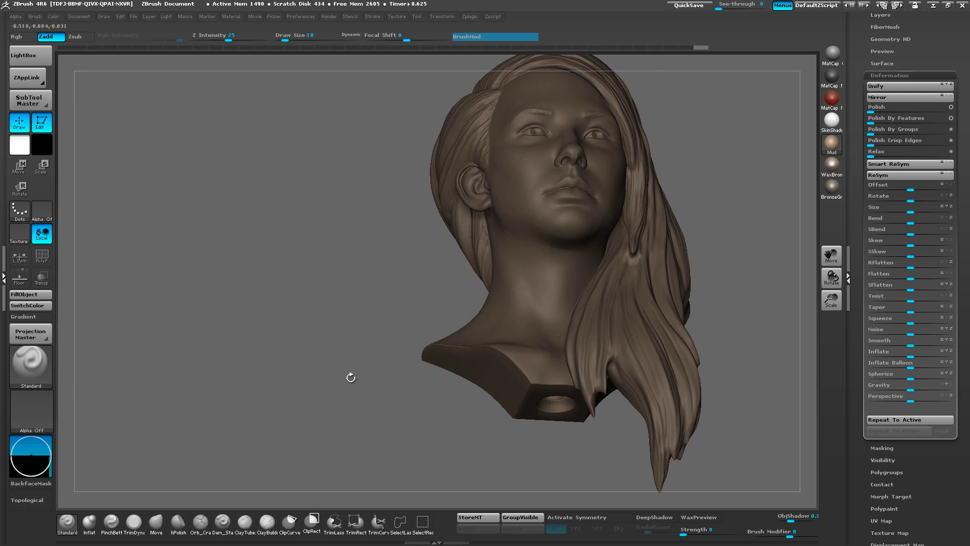
{"action": "left_click_drag", "start_coordinate": [351, 377], "coordinate": [450, 322]}
{"action": "left_click_drag", "start_coordinate": [552, 445], "coordinate": [616, 350]}
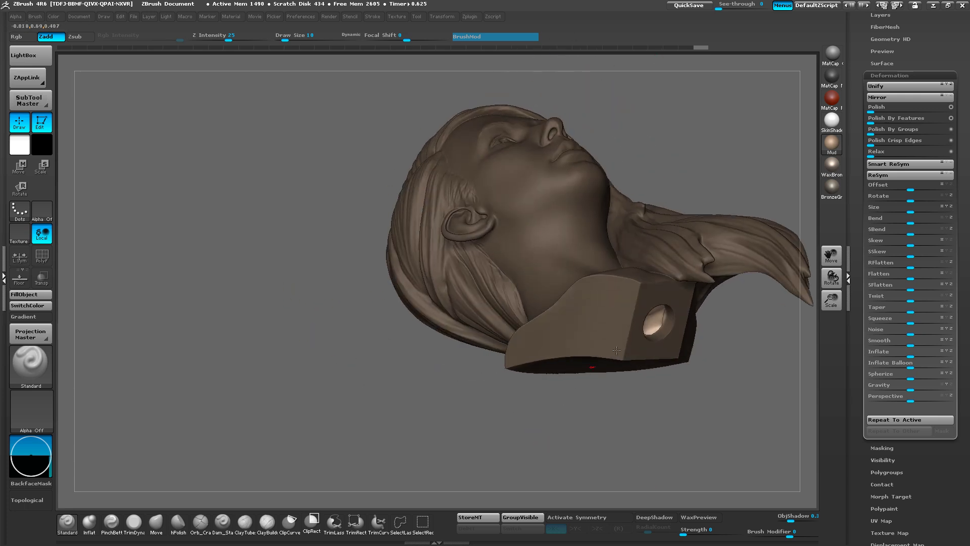
{"action": "mouse_move", "coordinate": [708, 413]}
{"action": "left_mouse_down"}
{"action": "mouse_move", "coordinate": [684, 396]}
{"action": "mouse_move", "coordinate": [662, 459]}
{"action": "mouse_move", "coordinate": [652, 448]}
{"action": "mouse_move", "coordinate": [540, 466]}
{"action": "mouse_move", "coordinate": [596, 454]}
{"action": "mouse_move", "coordinate": [706, 379]}
{"action": "mouse_move", "coordinate": [684, 391]}
{"action": "mouse_move", "coordinate": [736, 418]}
{"action": "mouse_move", "coordinate": [710, 414]}
{"action": "left_mouse_up"}
Step: Clear the mask from the bust's outer surface
{"action": "left_click", "coordinate": [621, 332], "text": "ctrl+shift"}
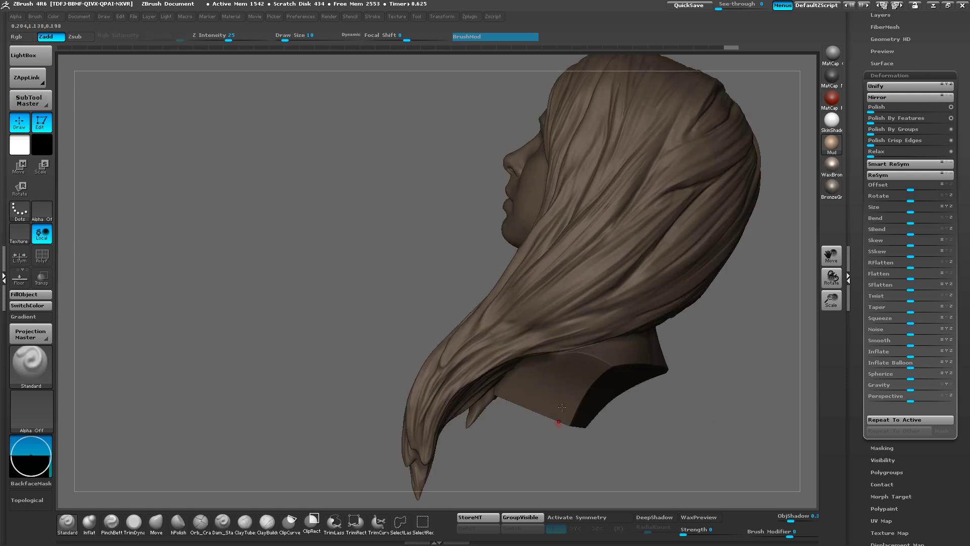
{"action": "mouse_move", "coordinate": [562, 407]}
{"action": "left_mouse_down"}
{"action": "mouse_move", "coordinate": [632, 349]}
{"action": "mouse_move", "coordinate": [724, 218]}
{"action": "mouse_move", "coordinate": [729, 363]}
{"action": "mouse_move", "coordinate": [702, 290]}
{"action": "left_mouse_up"}
{"action": "left_click_drag", "start_coordinate": [745, 185], "coordinate": [755, 212], "text": "ctrl"}
{"action": "mouse_move", "coordinate": [713, 321]}
{"action": "left_mouse_down", "text": "alt"}
{"action": "mouse_move", "coordinate": [739, 294]}
{"action": "mouse_move", "coordinate": [725, 296]}
{"action": "left_mouse_up", "text": "alt"}
{"action": "left_click_drag", "start_coordinate": [741, 337], "coordinate": [795, 328]}
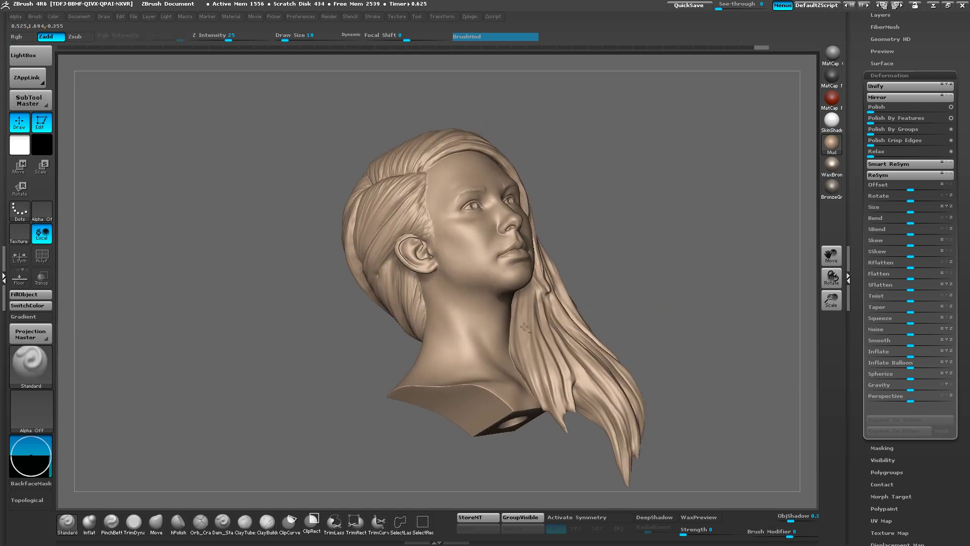
Step: Examine the ear, hairline and face up close, turning PolyFrame on and off to inspect the mesh
{"action": "mouse_move", "coordinate": [672, 303]}
{"action": "left_mouse_down", "text": "alt"}
{"action": "mouse_move", "coordinate": [789, 368]}
{"action": "mouse_move", "coordinate": [774, 445]}
{"action": "left_mouse_up", "text": "alt"}
{"action": "right_click_drag", "start_coordinate": [624, 350], "coordinate": [677, 349]}
{"action": "mouse_move", "coordinate": [677, 349]}
{"action": "right_mouse_down", "text": "alt"}
{"action": "mouse_move", "coordinate": [607, 353]}
{"action": "mouse_move", "coordinate": [515, 383]}
{"action": "right_mouse_up", "text": "alt"}
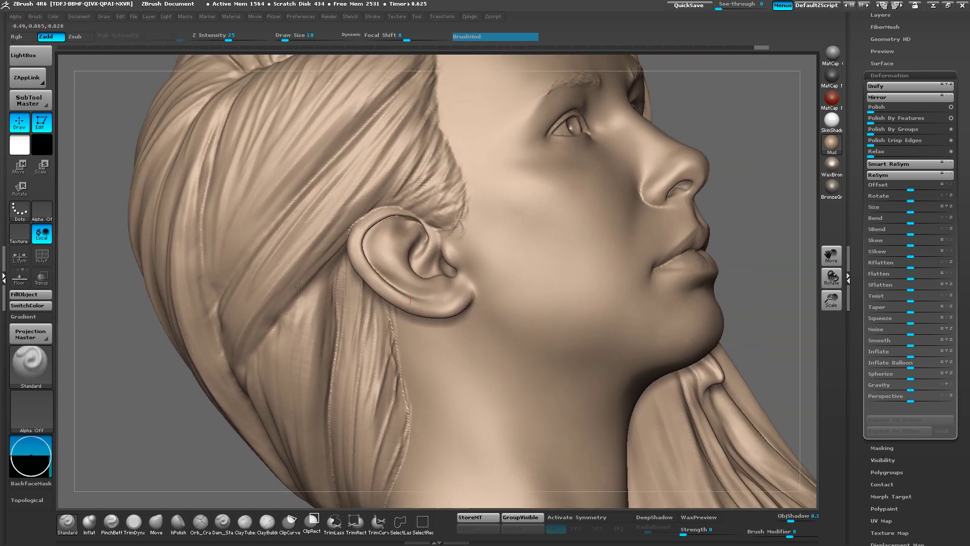
{"action": "left_click", "coordinate": [43, 257]}
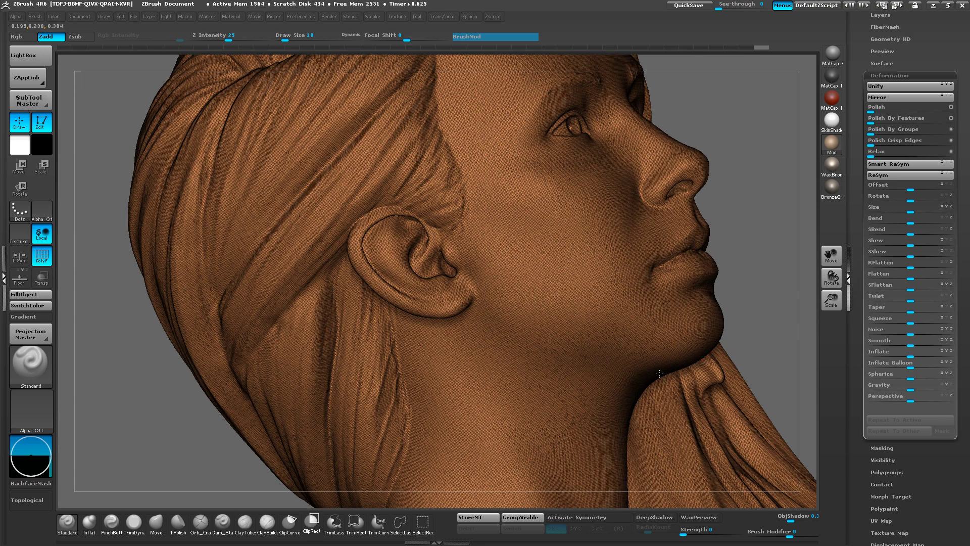
{"action": "mouse_move", "coordinate": [660, 374]}
{"action": "right_mouse_down", "text": "shift"}
{"action": "mouse_move", "coordinate": [683, 368]}
{"action": "mouse_move", "coordinate": [693, 303]}
{"action": "right_mouse_up", "text": "shift"}
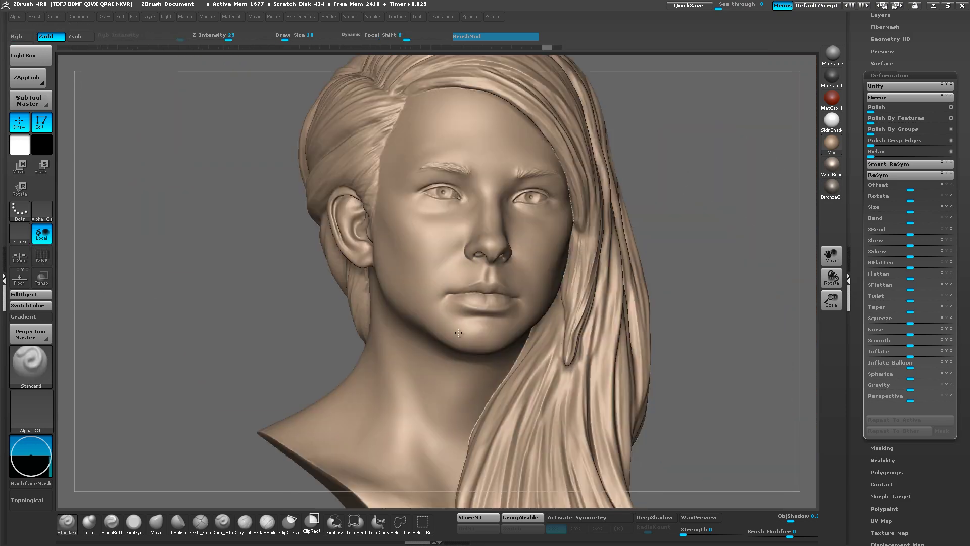
{"action": "right_click_drag", "start_coordinate": [364, 212], "coordinate": [498, 359]}
{"action": "right_click_drag", "start_coordinate": [492, 360], "coordinate": [617, 359]}
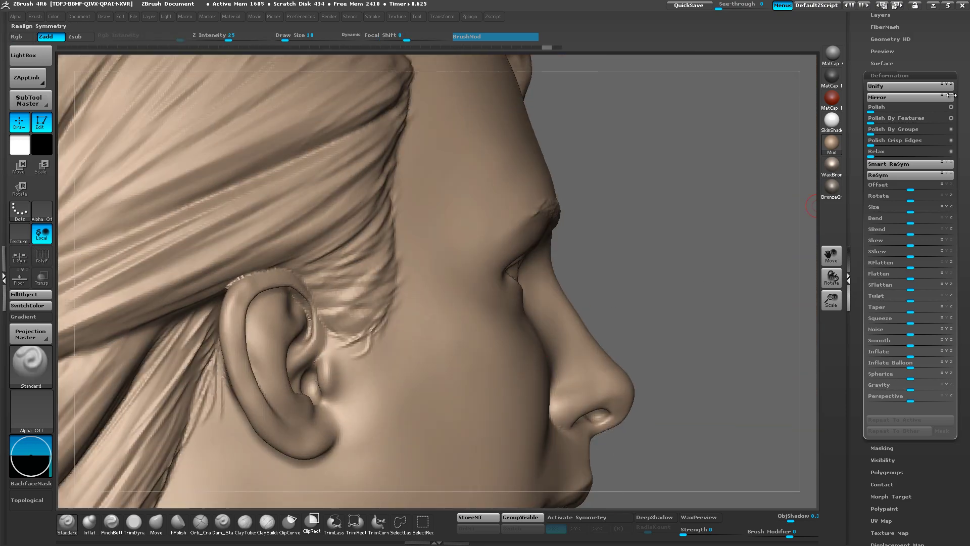
Step: Insert a small cylinder into the ear canal with the InsertCylinder brush
{"action": "left_click_drag", "start_coordinate": [858, 73], "coordinate": [901, 204]}
{"action": "left_click", "coordinate": [895, 173]}
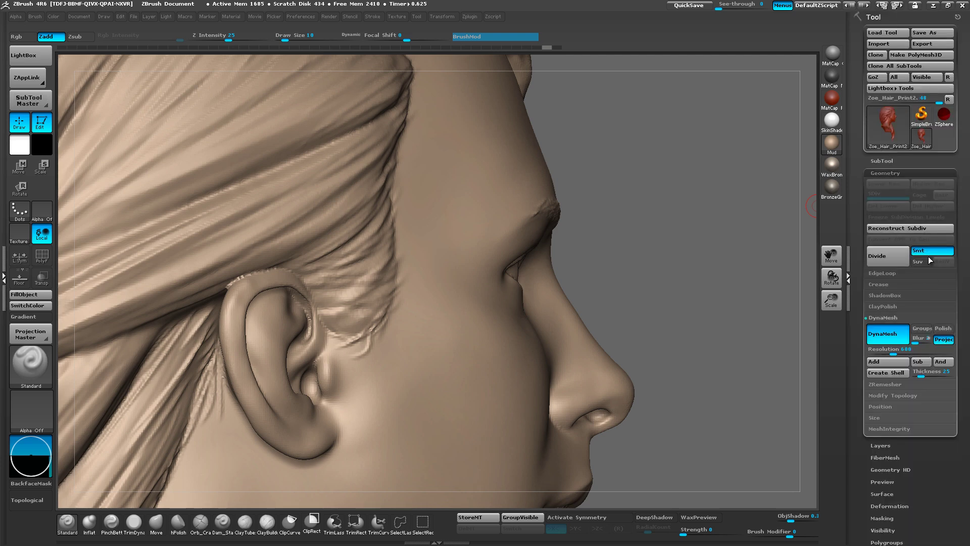
{"action": "right_click_drag", "start_coordinate": [641, 316], "coordinate": [682, 295], "text": "alt"}
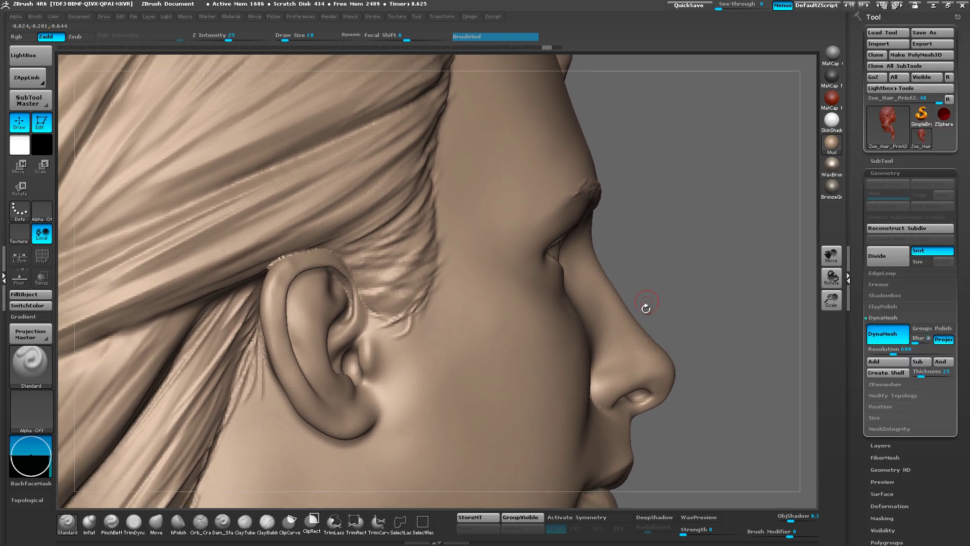
{"action": "key", "text": "b"}
{"action": "key", "text": "i"}
{"action": "left_click", "coordinate": [576, 407]}
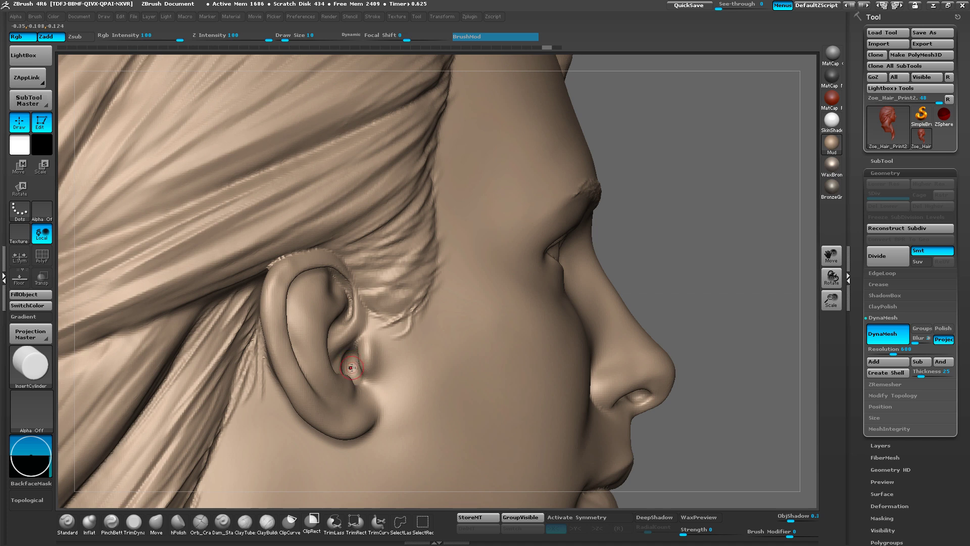
{"action": "mouse_move", "coordinate": [350, 367]}
{"action": "left_mouse_down"}
{"action": "mouse_move", "coordinate": [338, 368]}
{"action": "mouse_move", "coordinate": [347, 369]}
{"action": "left_mouse_up"}
Step: Turn on double-sided display for the bust mesh
{"action": "right_click_drag", "start_coordinate": [440, 396], "coordinate": [563, 405]}
{"action": "left_click_drag", "start_coordinate": [861, 459], "coordinate": [881, 409]}
{"action": "left_click", "coordinate": [893, 364]}
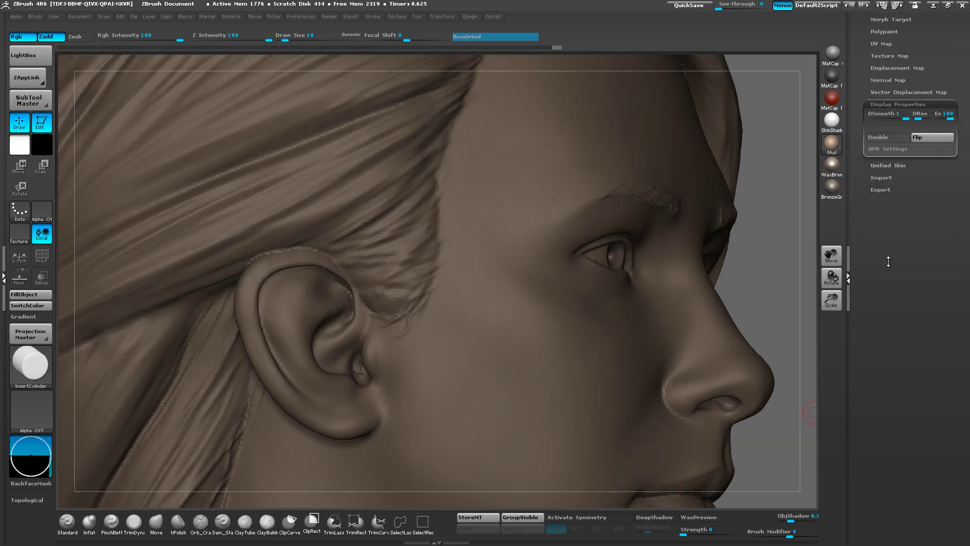
{"action": "left_click", "coordinate": [887, 141]}
Step: Scale and reposition the inserted cylinder with Transpose so it fits inside the ear canal
{"action": "right_click_drag", "start_coordinate": [391, 408], "coordinate": [515, 380], "text": "alt"}
{"action": "key", "text": "w"}
{"action": "left_click_drag", "start_coordinate": [523, 358], "coordinate": [520, 357]}
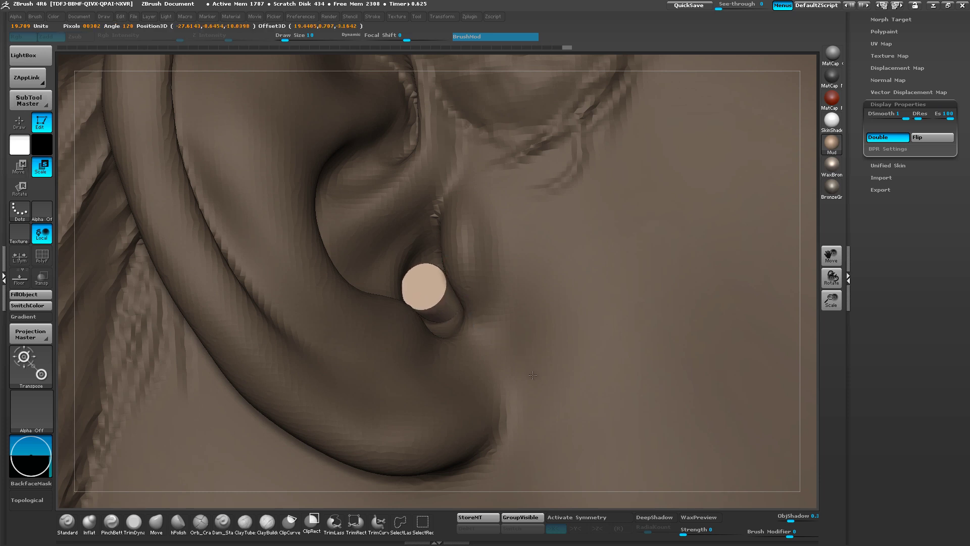
{"action": "left_click_drag", "start_coordinate": [533, 375], "coordinate": [532, 374]}
{"action": "right_click_drag", "start_coordinate": [531, 369], "coordinate": [458, 267]}
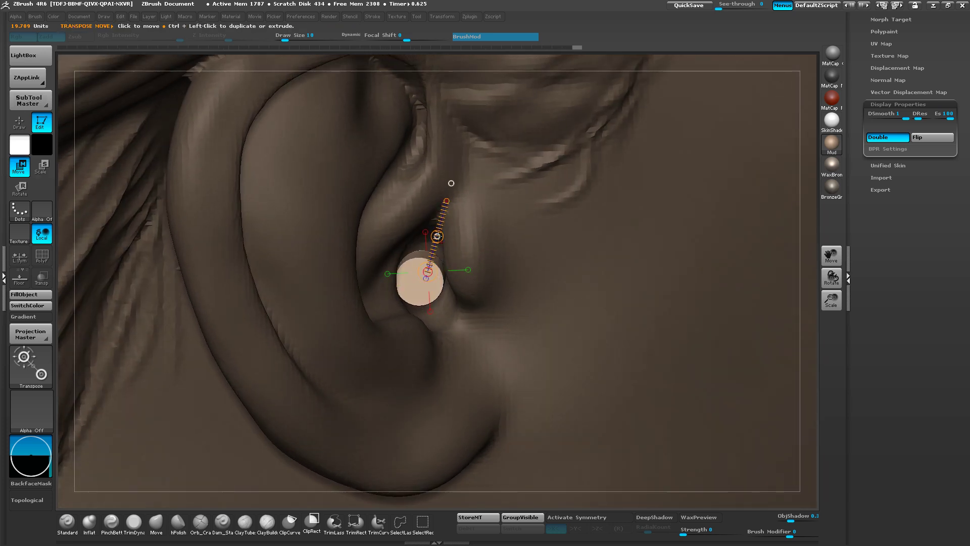
{"action": "left_click_drag", "start_coordinate": [437, 236], "coordinate": [442, 225]}
{"action": "mouse_move", "coordinate": [445, 232]}
{"action": "right_mouse_down"}
{"action": "mouse_move", "coordinate": [467, 268]}
{"action": "mouse_move", "coordinate": [444, 283]}
{"action": "mouse_move", "coordinate": [462, 303]}
{"action": "mouse_move", "coordinate": [489, 222]}
{"action": "right_mouse_up"}
{"action": "key", "text": "q"}
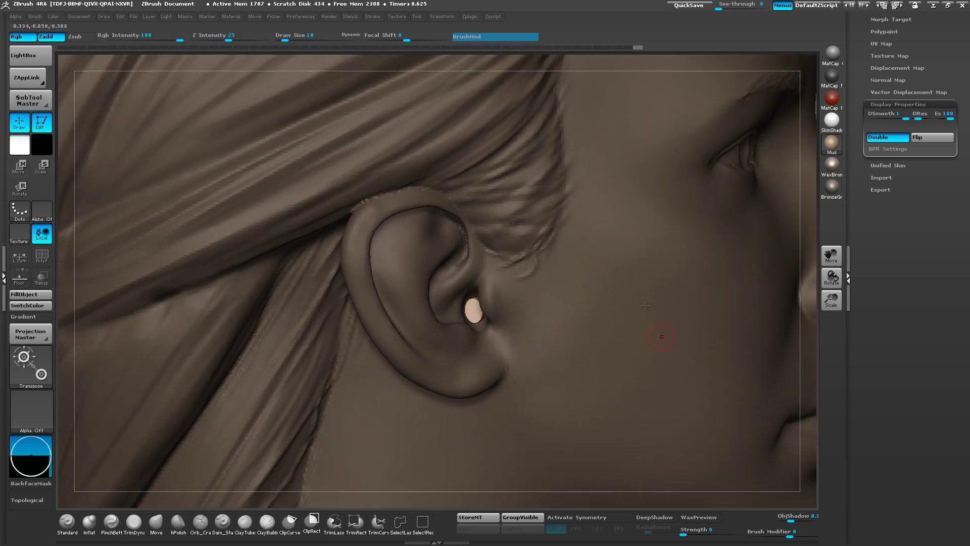
Step: Try to merge the ear cylinder into the bust by clearing the mask and remeshing, with half of the head hidden
{"action": "right_click_drag", "start_coordinate": [657, 343], "coordinate": [663, 283], "text": "ctrl"}
{"action": "left_click_drag", "start_coordinate": [788, 307], "coordinate": [769, 338], "text": "ctrl"}
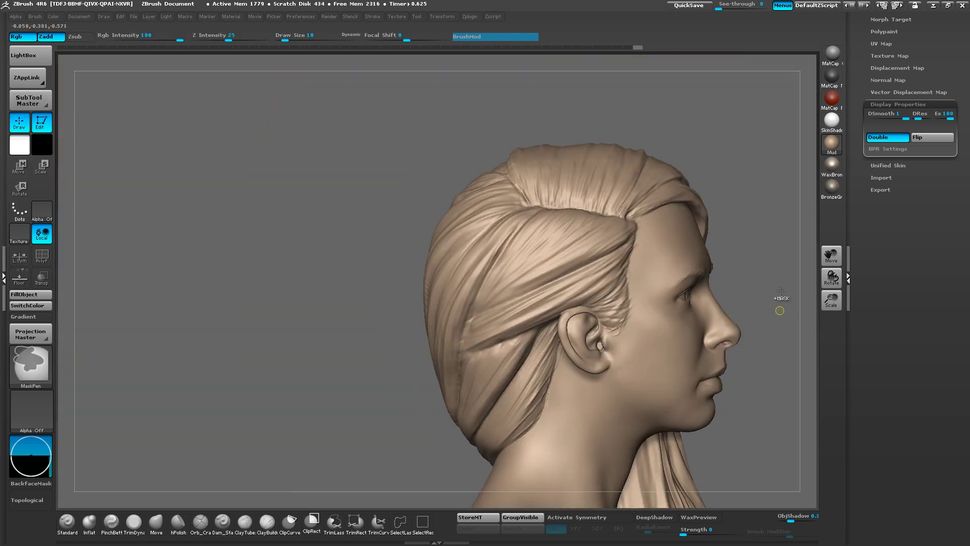
{"action": "left_click_drag", "start_coordinate": [776, 271], "coordinate": [673, 267], "text": "alt"}
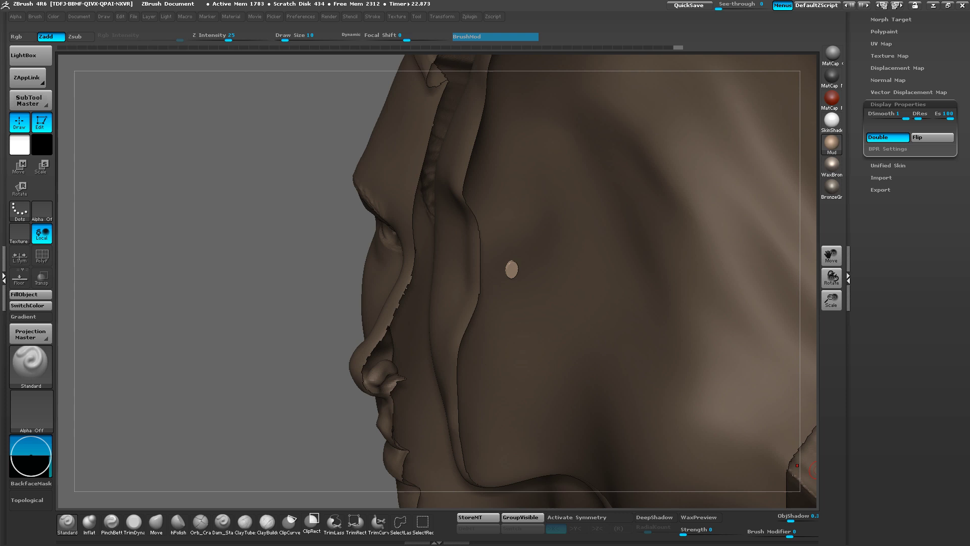
Step: From inside the half-hidden head, stretch the ear cylinder through the inner shell wall with Transpose
{"action": "mouse_move", "coordinate": [558, 274]}
{"action": "right_mouse_down"}
{"action": "mouse_move", "coordinate": [544, 308]}
{"action": "mouse_move", "coordinate": [471, 259]}
{"action": "right_mouse_up"}
{"action": "left_click_drag", "start_coordinate": [456, 316], "coordinate": [437, 245]}
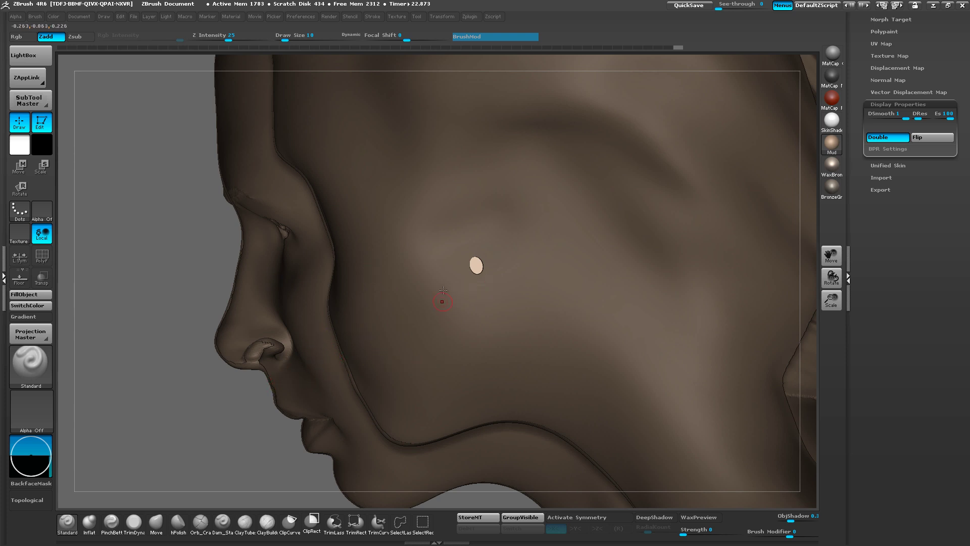
{"action": "left_click_drag", "start_coordinate": [443, 290], "coordinate": [475, 267]}
{"action": "key", "text": "w"}
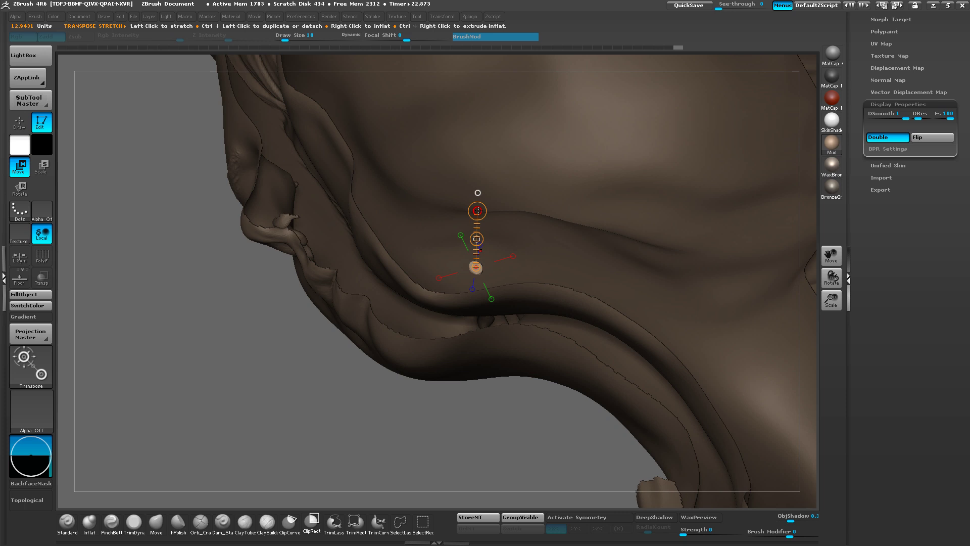
{"action": "left_click_drag", "start_coordinate": [479, 212], "coordinate": [482, 202]}
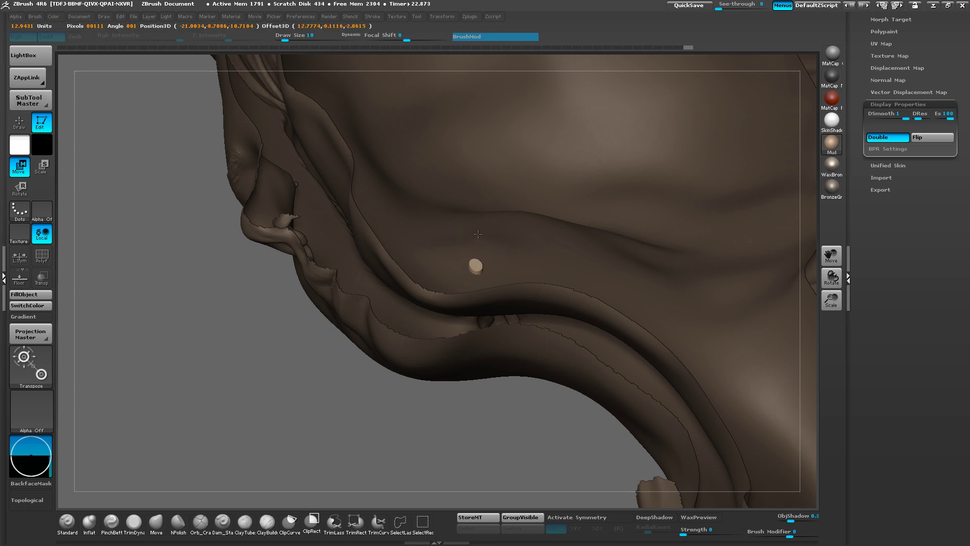
{"action": "right_click_drag", "start_coordinate": [446, 271], "coordinate": [526, 194]}
{"action": "right_click_drag", "start_coordinate": [400, 294], "coordinate": [333, 301]}
Step: Show the whole bust again, clear the mask and remesh it with the ear cylinder
{"action": "key", "text": "q"}
{"action": "mouse_move", "coordinate": [672, 291]}
{"action": "right_mouse_down", "text": "ctrl"}
{"action": "mouse_move", "coordinate": [619, 223]}
{"action": "mouse_move", "coordinate": [671, 364]}
{"action": "mouse_move", "coordinate": [702, 341]}
{"action": "right_mouse_up", "text": "ctrl"}
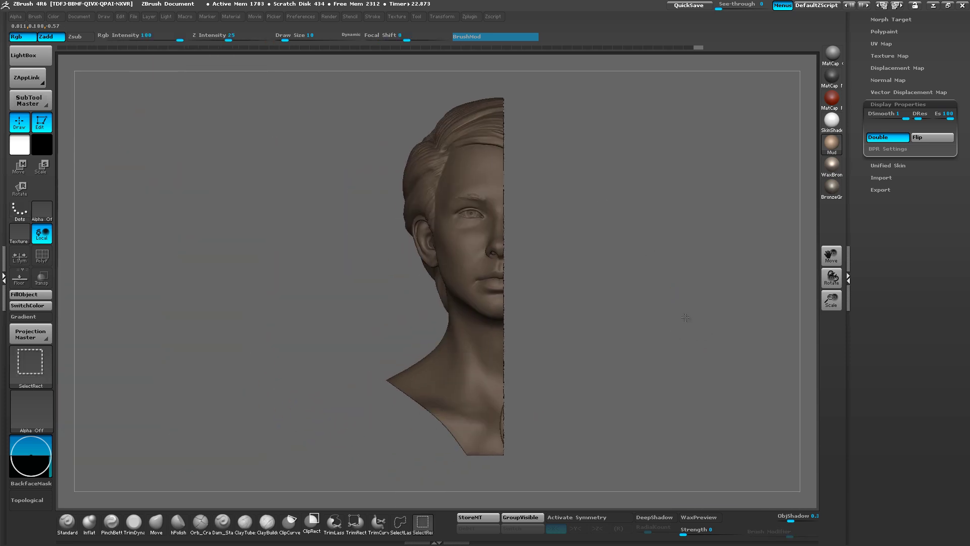
{"action": "left_click", "coordinate": [687, 318], "text": "ctrl+shift"}
{"action": "left_click_drag", "start_coordinate": [633, 345], "coordinate": [747, 417]}
Step: Smooth the ear canal opening and check it from several angles
{"action": "right_click_drag", "start_coordinate": [623, 333], "coordinate": [591, 308], "text": "ctrl"}
{"action": "right_click_drag", "start_coordinate": [377, 278], "coordinate": [333, 277], "text": "ctrl"}
{"action": "mouse_move", "coordinate": [356, 236]}
{"action": "right_mouse_down", "text": "alt"}
{"action": "mouse_move", "coordinate": [514, 302]}
{"action": "mouse_move", "coordinate": [531, 373]}
{"action": "mouse_move", "coordinate": [493, 394]}
{"action": "right_mouse_up", "text": "alt"}
{"action": "mouse_move", "coordinate": [432, 422]}
{"action": "left_mouse_down", "text": "shift"}
{"action": "mouse_move", "coordinate": [437, 411]}
{"action": "mouse_move", "coordinate": [436, 422]}
{"action": "left_mouse_up", "text": "shift"}
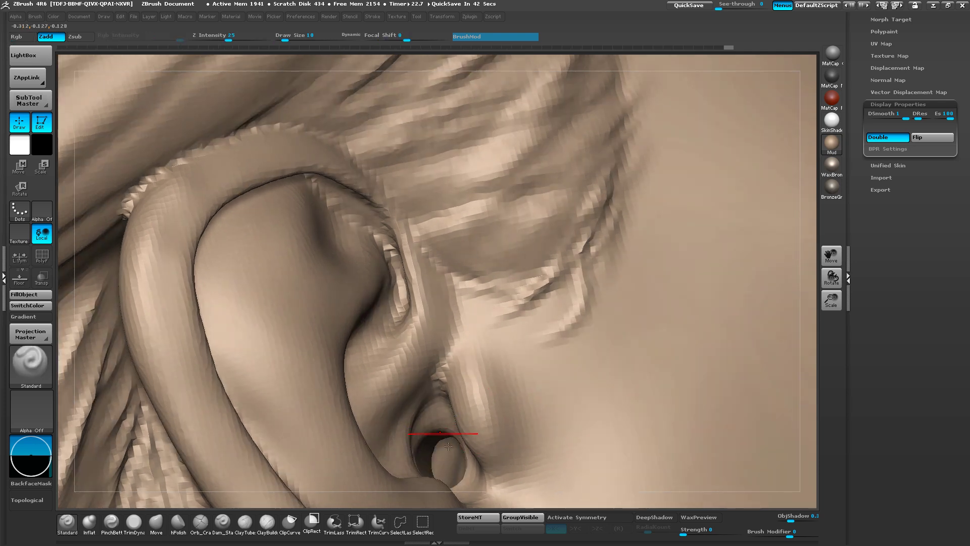
{"action": "mouse_move", "coordinate": [442, 433]}
{"action": "right_mouse_down"}
{"action": "mouse_move", "coordinate": [467, 459]}
{"action": "mouse_move", "coordinate": [443, 459]}
{"action": "right_mouse_up"}
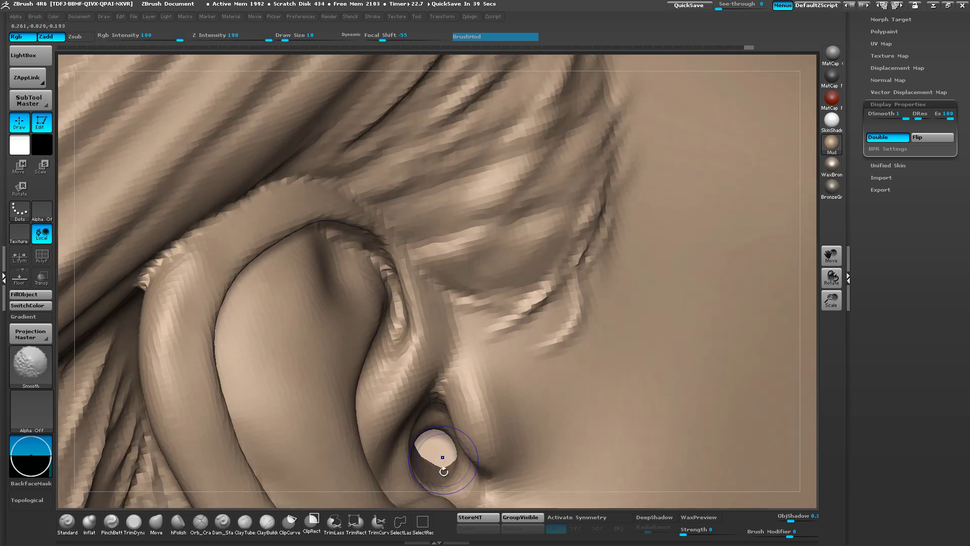
{"action": "left_click_drag", "start_coordinate": [448, 473], "coordinate": [417, 464]}
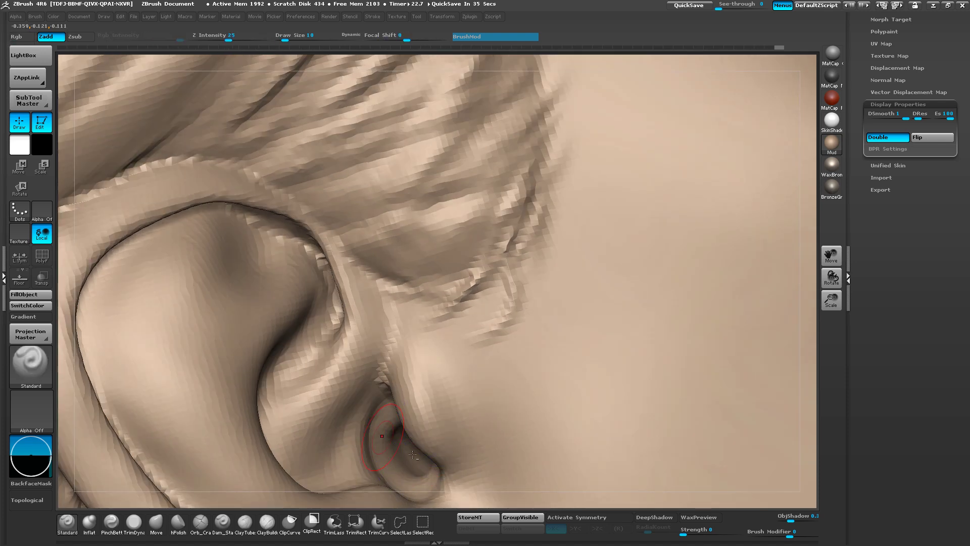
{"action": "right_click_drag", "start_coordinate": [412, 455], "coordinate": [430, 283], "text": "alt"}
{"action": "right_click_drag", "start_coordinate": [632, 354], "coordinate": [635, 217]}
{"action": "right_click_drag", "start_coordinate": [647, 415], "coordinate": [591, 274], "text": "alt"}
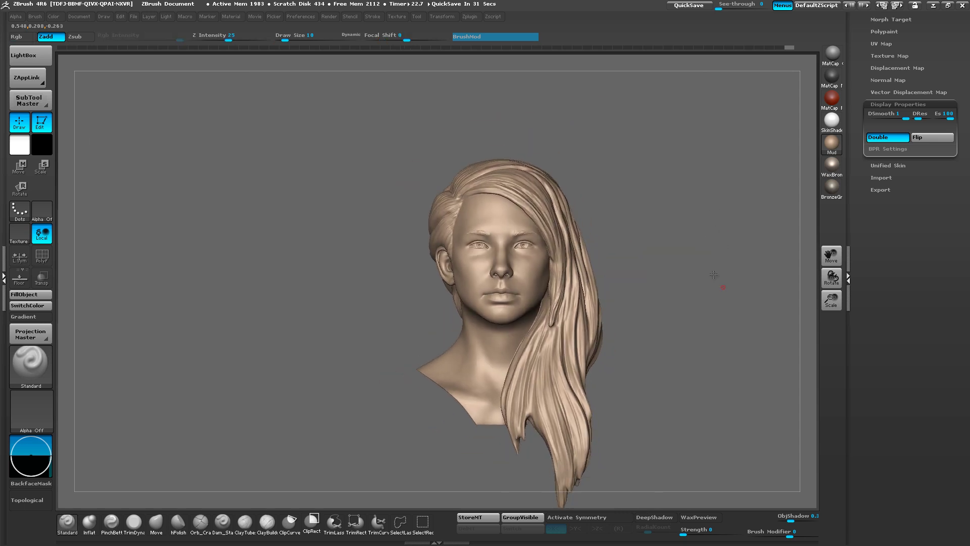
Step: Hide the long-hair half of the bust to expose the inner shell around the base opening
{"action": "left_click_drag", "start_coordinate": [713, 274], "coordinate": [699, 259], "text": "alt"}
{"action": "left_click_drag", "start_coordinate": [650, 116], "coordinate": [482, 511], "text": "ctrl+shift"}
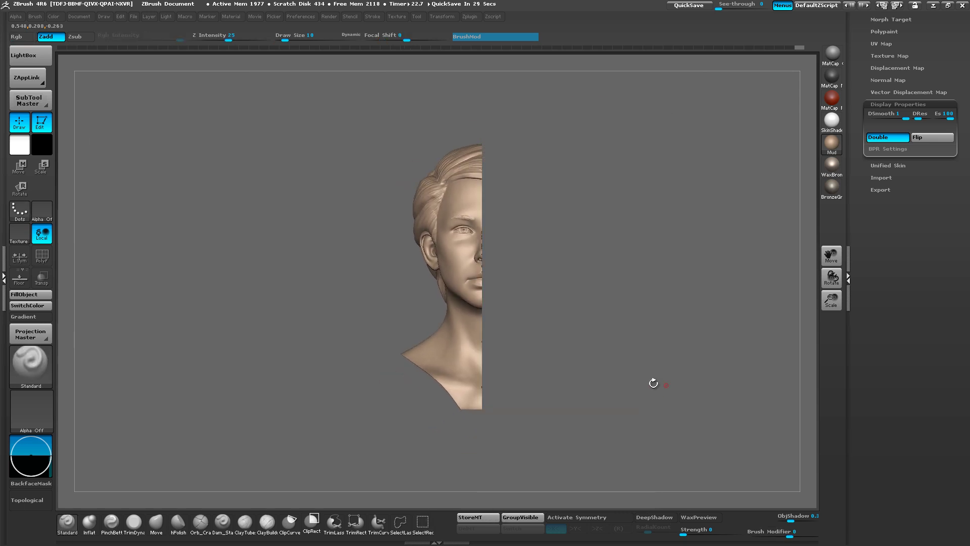
{"action": "mouse_move", "coordinate": [654, 383]}
{"action": "left_mouse_down"}
{"action": "mouse_move", "coordinate": [528, 376]}
{"action": "mouse_move", "coordinate": [540, 406]}
{"action": "mouse_move", "coordinate": [523, 384]}
{"action": "mouse_move", "coordinate": [538, 382]}
{"action": "left_mouse_up"}
{"action": "mouse_move", "coordinate": [538, 382]}
{"action": "left_mouse_down", "text": "alt"}
{"action": "mouse_move", "coordinate": [582, 324]}
{"action": "mouse_move", "coordinate": [608, 372]}
{"action": "left_mouse_up", "text": "alt"}
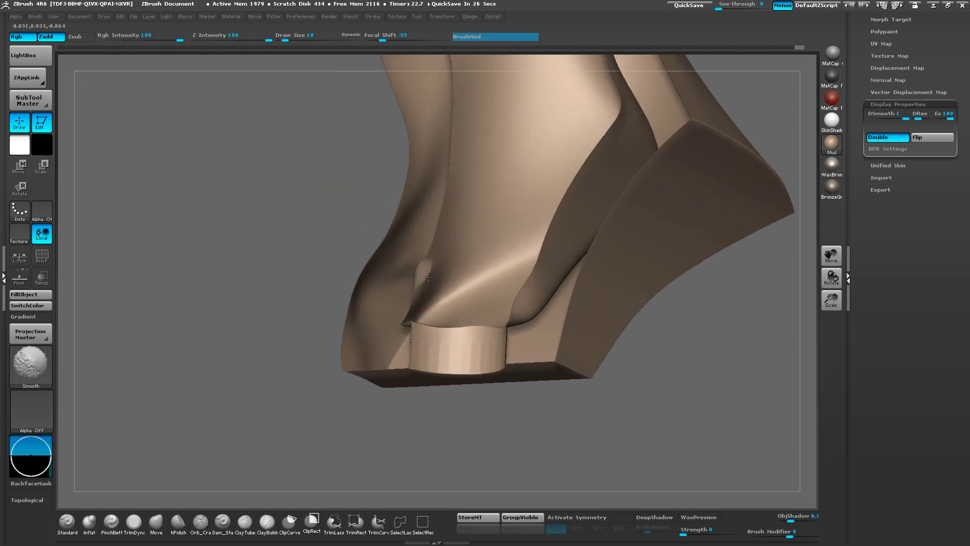
Step: Set the Smooth brush draw size to 19 and smooth the inner shell's pinched corner beside the base cylinder
{"action": "key", "text": "]"}
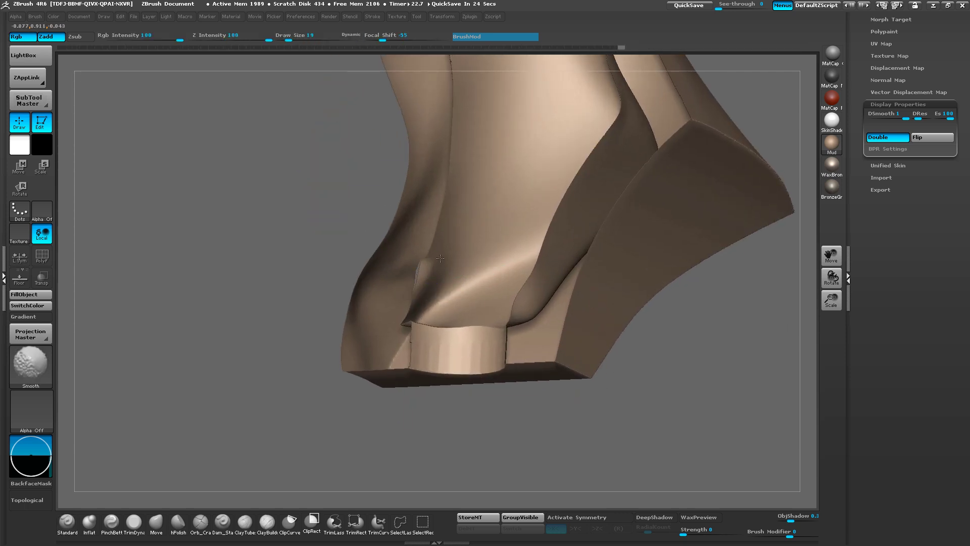
{"action": "left_click_drag", "start_coordinate": [440, 258], "coordinate": [436, 269], "text": "shift"}
{"action": "right_click_drag", "start_coordinate": [436, 269], "coordinate": [438, 246]}
{"action": "left_click_drag", "start_coordinate": [437, 243], "coordinate": [447, 259], "text": "shift"}
{"action": "mouse_move", "coordinate": [457, 263]}
{"action": "right_mouse_down"}
{"action": "mouse_move", "coordinate": [461, 328]}
{"action": "mouse_move", "coordinate": [472, 321]}
{"action": "mouse_move", "coordinate": [501, 370]}
{"action": "right_mouse_up"}
Step: Try to reshape the pinched corner beside the base cylinder with the Move brush
{"action": "key", "text": "b"}
{"action": "key", "text": "m"}
{"action": "key", "text": "v"}
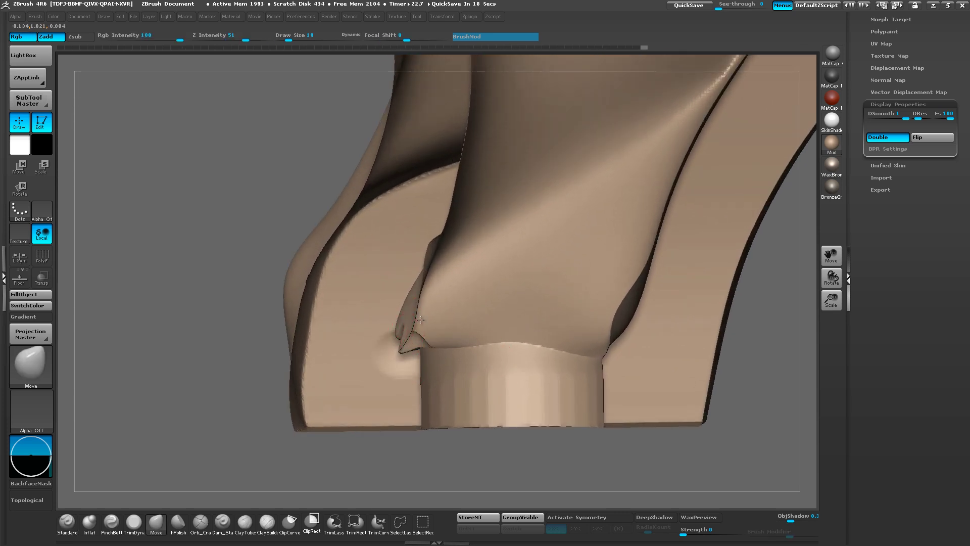
{"action": "key", "text": "ctrl+z"}
{"action": "right_click_drag", "start_coordinate": [423, 338], "coordinate": [442, 335]}
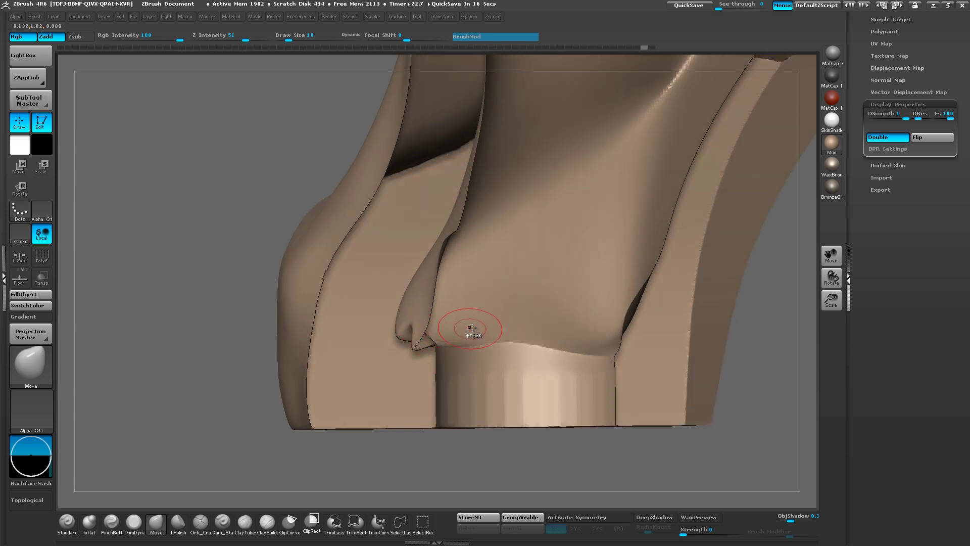
{"action": "key", "text": "ctrl+z"}
Step: Set the draw size to 65 and smooth the inner shell wall above the base cylinder
{"action": "mouse_move", "coordinate": [499, 295]}
{"action": "right_mouse_down"}
{"action": "mouse_move", "coordinate": [498, 304]}
{"action": "mouse_move", "coordinate": [455, 294]}
{"action": "right_mouse_up"}
{"action": "key", "text": "s"}
{"action": "left_click_drag", "start_coordinate": [451, 293], "coordinate": [461, 292]}
{"action": "right_click_drag", "start_coordinate": [500, 229], "coordinate": [519, 215]}
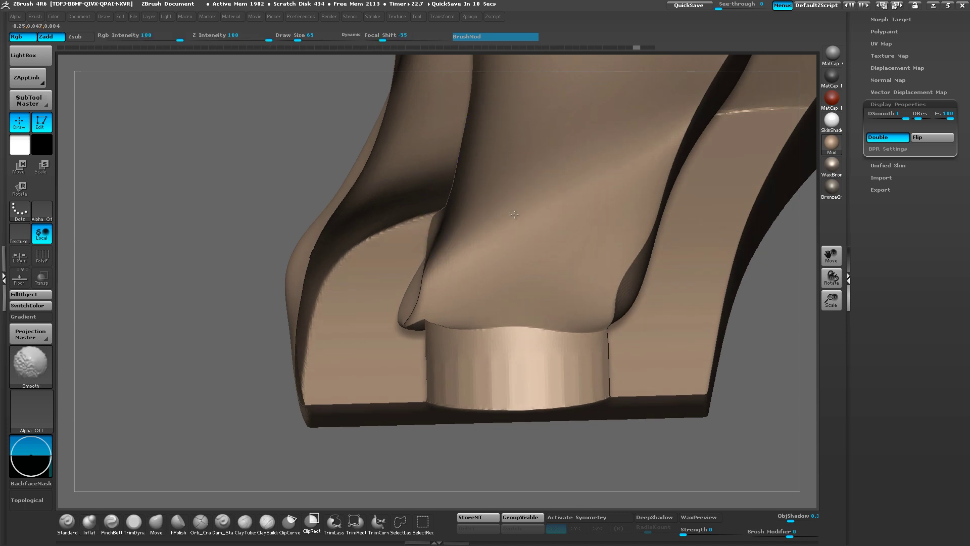
{"action": "left_click_drag", "start_coordinate": [514, 214], "coordinate": [515, 216], "text": "shift"}
{"action": "mouse_move", "coordinate": [516, 216]}
{"action": "right_mouse_down"}
{"action": "mouse_move", "coordinate": [535, 222]}
{"action": "mouse_move", "coordinate": [522, 236]}
{"action": "right_mouse_up"}
{"action": "left_click_drag", "start_coordinate": [537, 232], "coordinate": [533, 236], "text": "shift"}
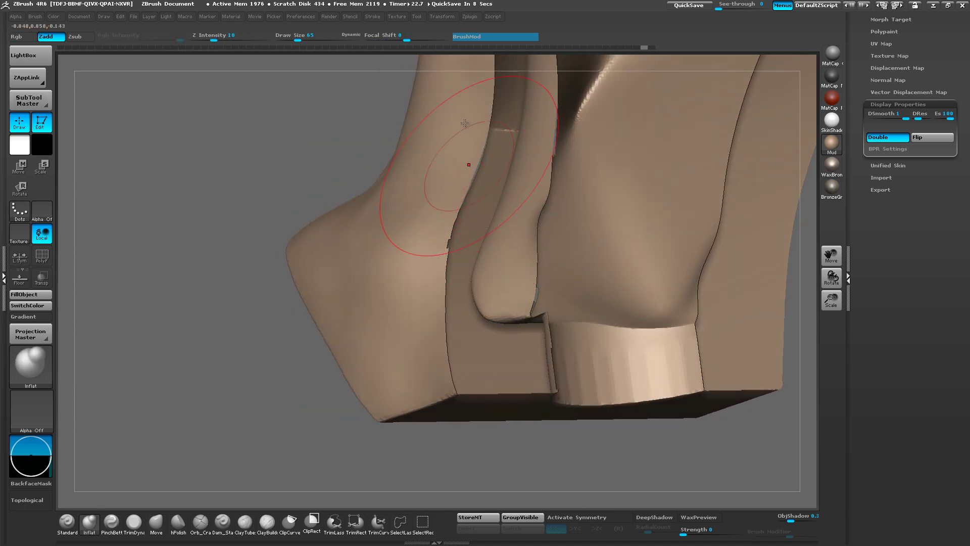
Step: Turn on BackfaceMask for the Inflat brush and smooth the inner shell's edge above the base cylinder
{"action": "right_click_drag", "start_coordinate": [508, 262], "coordinate": [414, 282]}
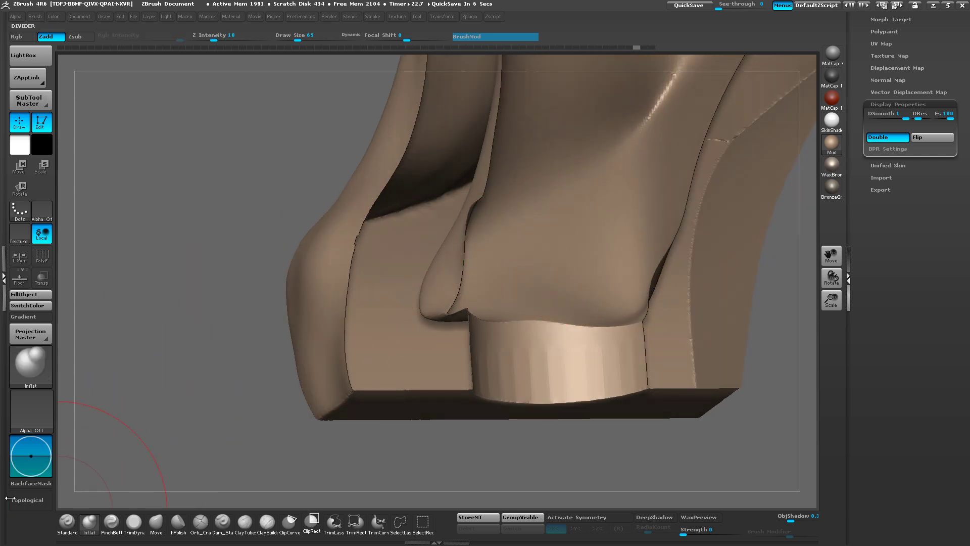
{"action": "left_click", "coordinate": [30, 483]}
{"action": "right_click_drag", "start_coordinate": [445, 215], "coordinate": [483, 207]}
{"action": "left_click_drag", "start_coordinate": [484, 205], "coordinate": [482, 196], "text": "shift"}
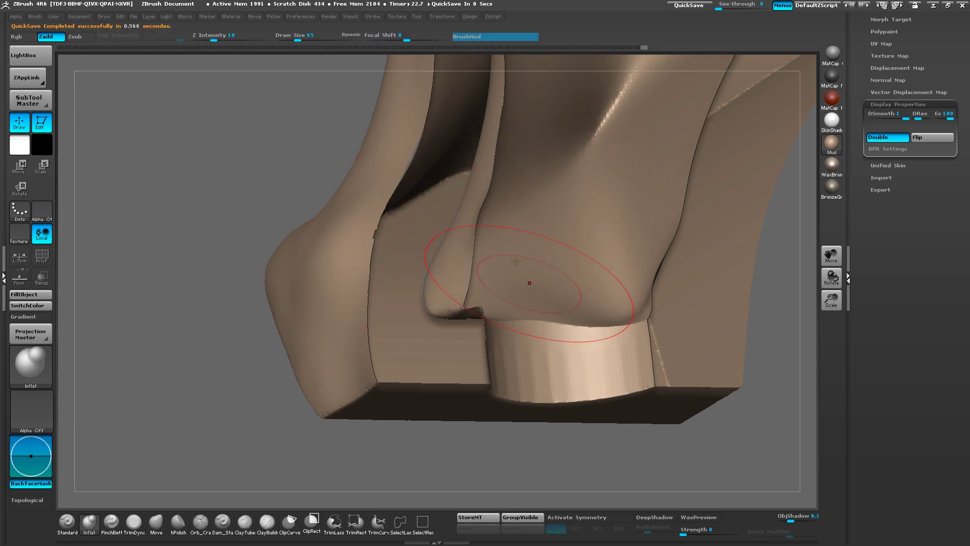
{"action": "mouse_move", "coordinate": [371, 202]}
{"action": "right_mouse_down"}
{"action": "mouse_move", "coordinate": [392, 202]}
{"action": "mouse_move", "coordinate": [362, 201]}
{"action": "right_mouse_up"}
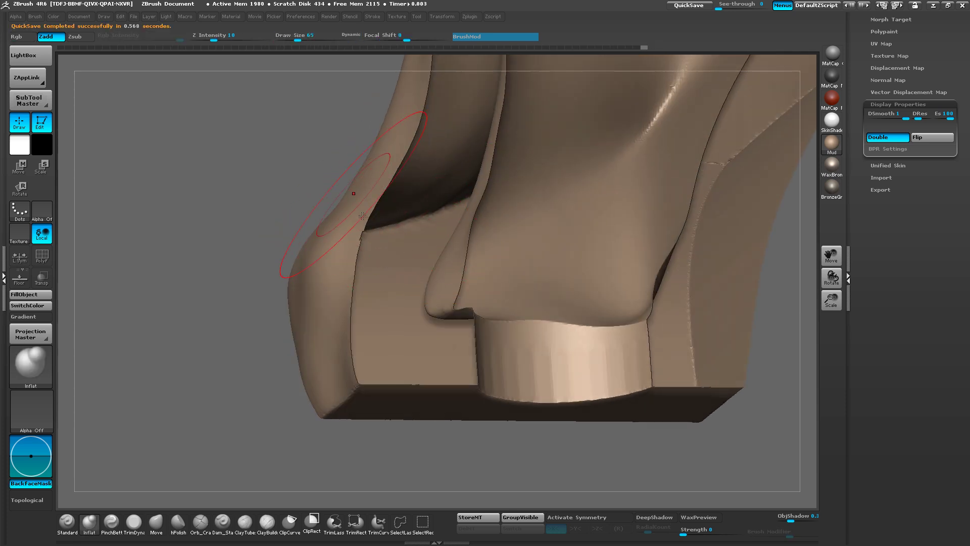
{"action": "mouse_move", "coordinate": [519, 263]}
{"action": "right_mouse_down", "text": "ctrl"}
{"action": "mouse_move", "coordinate": [514, 249]}
{"action": "mouse_move", "coordinate": [542, 329]}
{"action": "right_mouse_up", "text": "ctrl"}
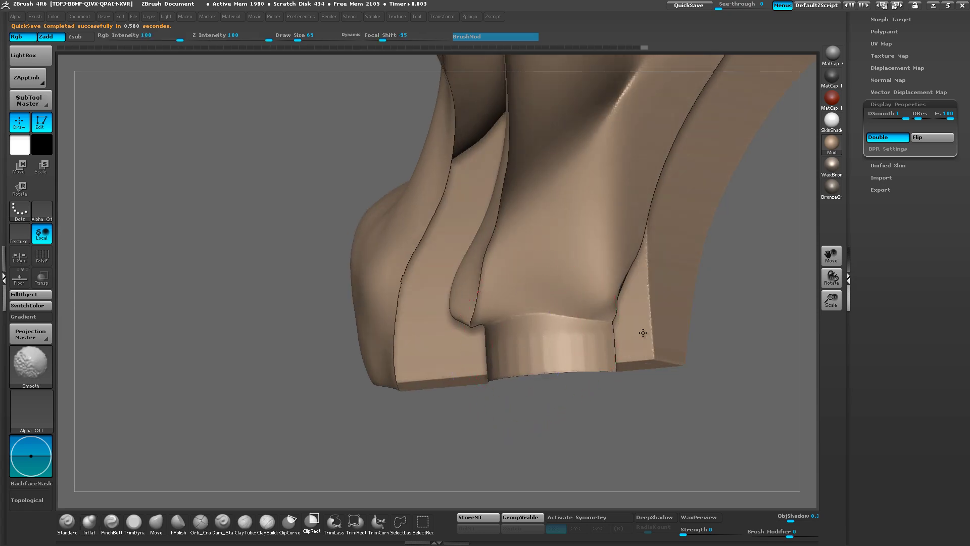